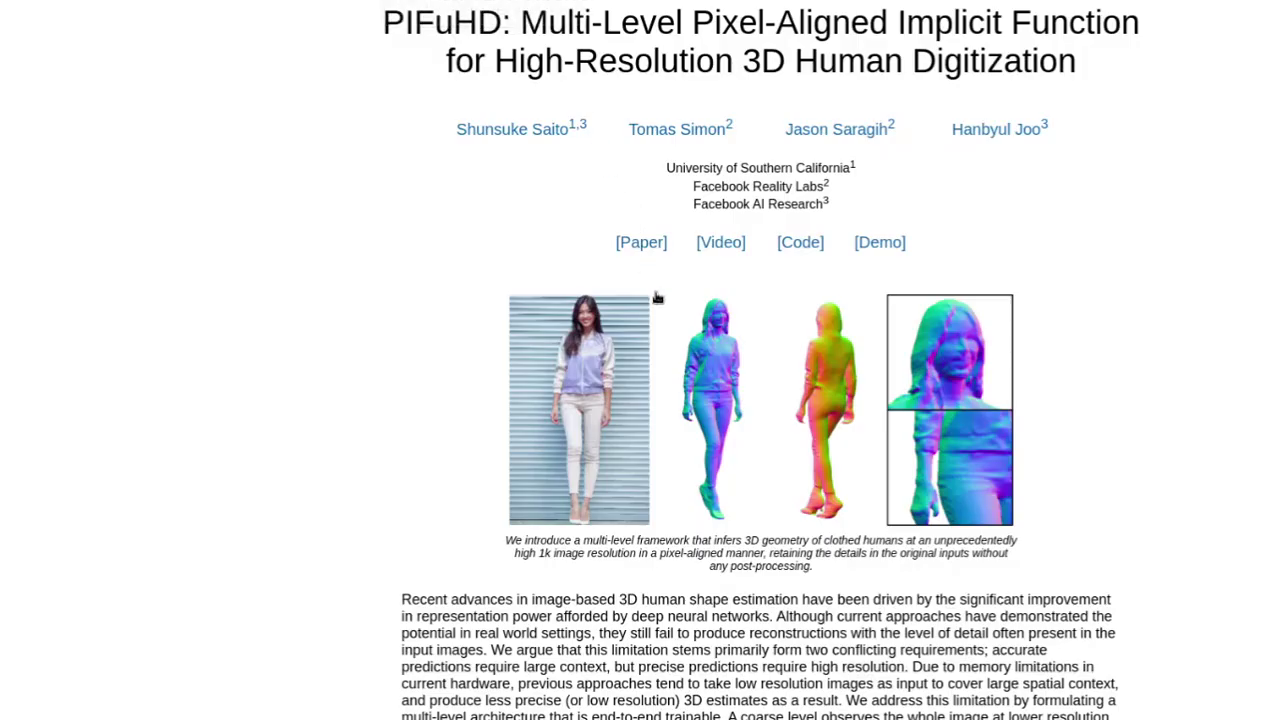
Save the PIFuHD Demo notebook to Drive and open 'Copy of PIFuHD Demo' in a new tab.
scroll(795, 243, "down", 1)
scroll(795, 243, "down", 2)
scroll(795, 243, "down", 3)
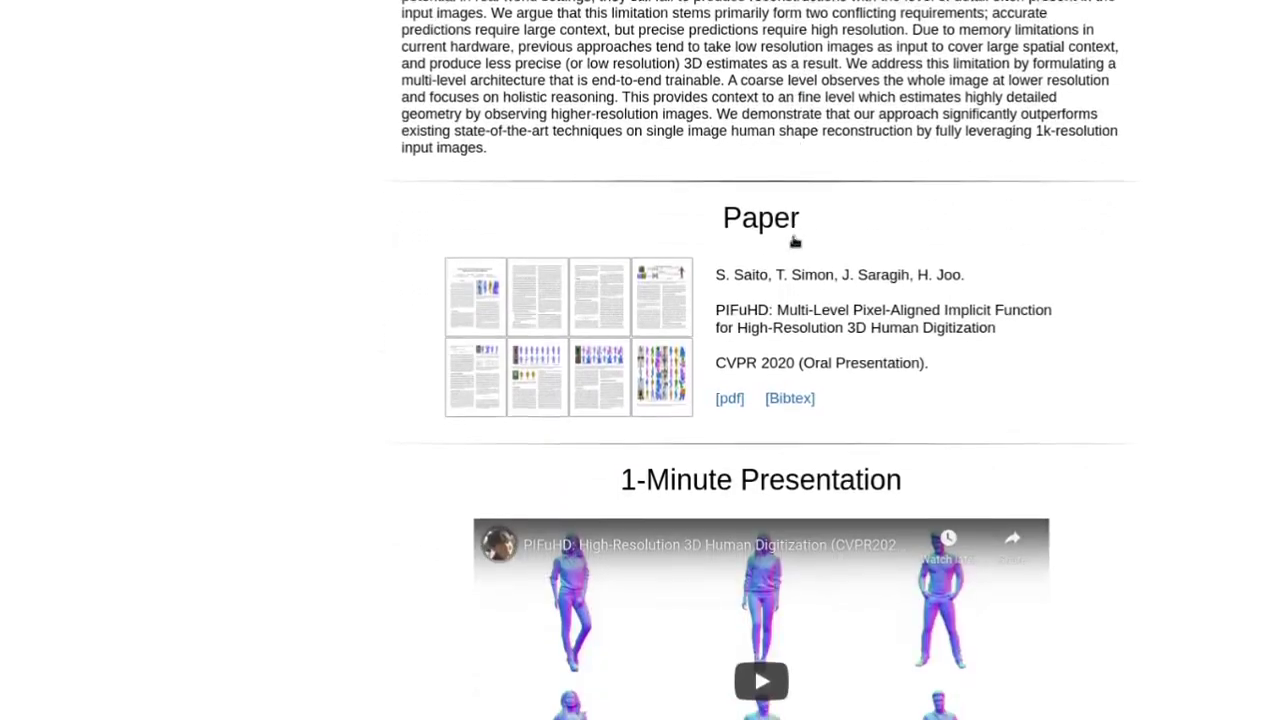
scroll(795, 243, "down", 3)
scroll(795, 243, "down", 2)
scroll(795, 243, "down", 2)
scroll(795, 243, "down", 2)
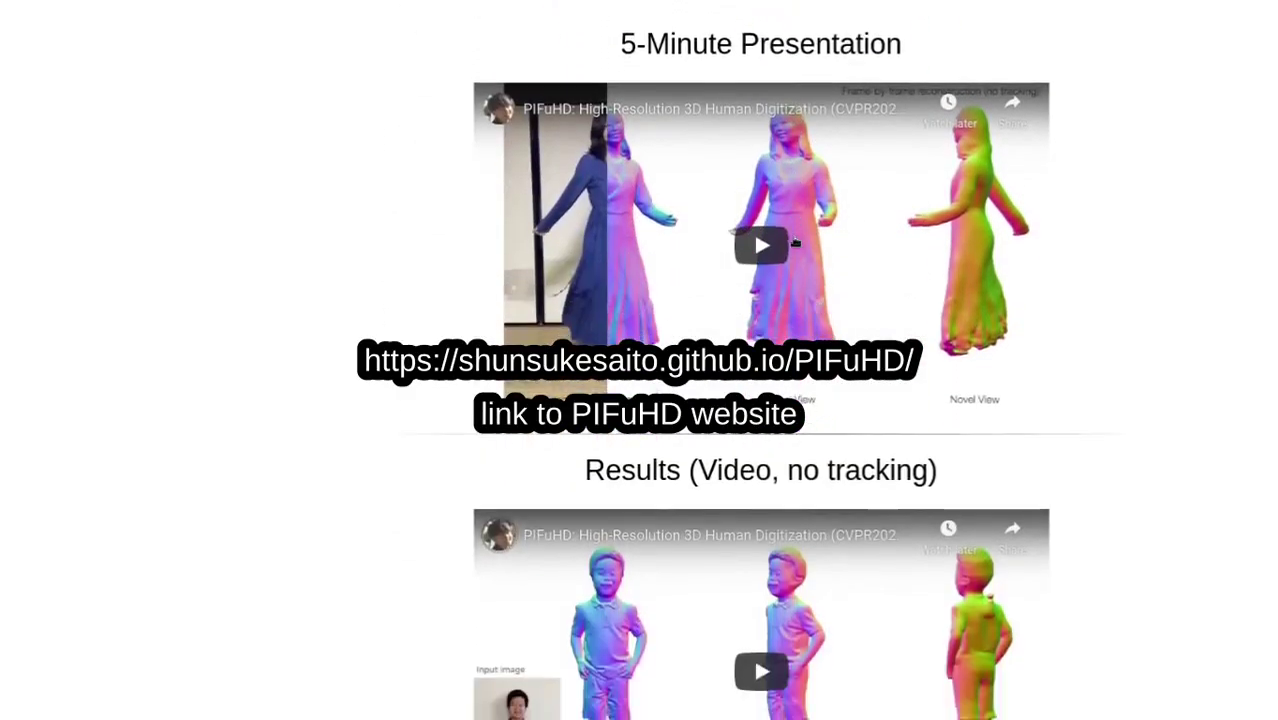
scroll(795, 243, "down", 3)
scroll(795, 243, "down", 2)
scroll(795, 243, "down", 3)
scroll(795, 243, "down", 3)
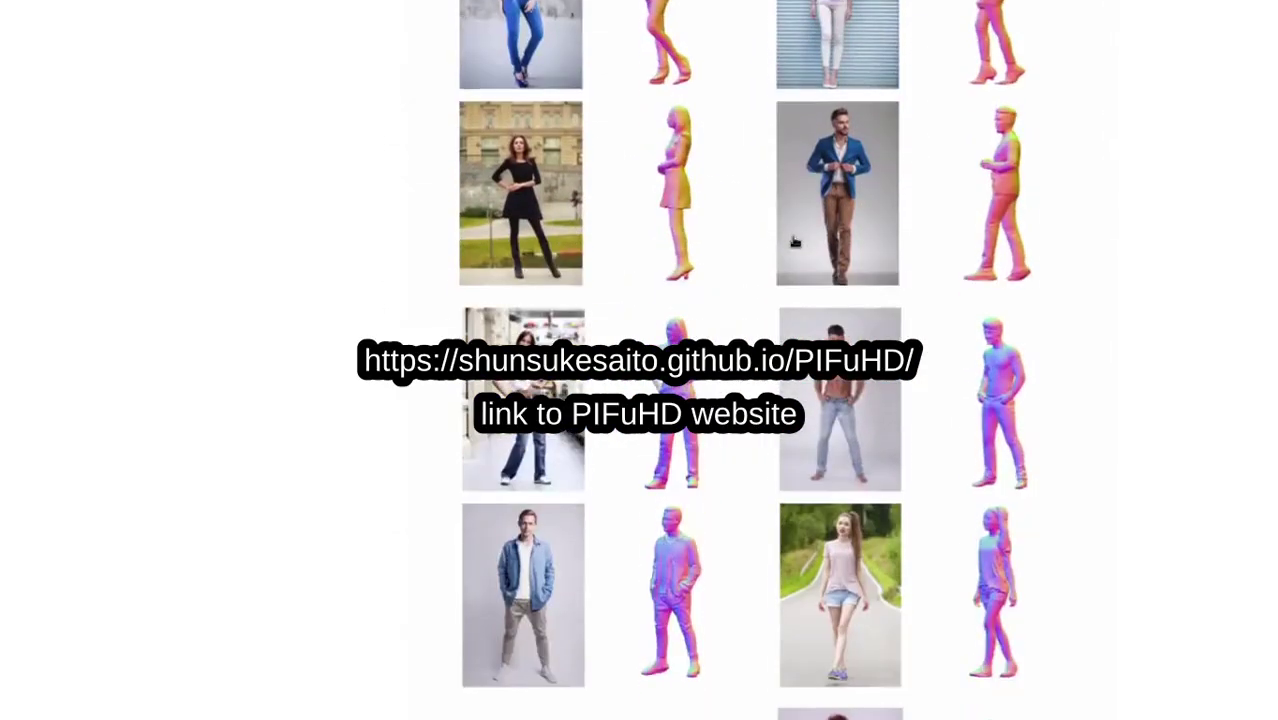
scroll(795, 243, "down", 2)
scroll(795, 243, "down", 3)
scroll(795, 243, "down", 3)
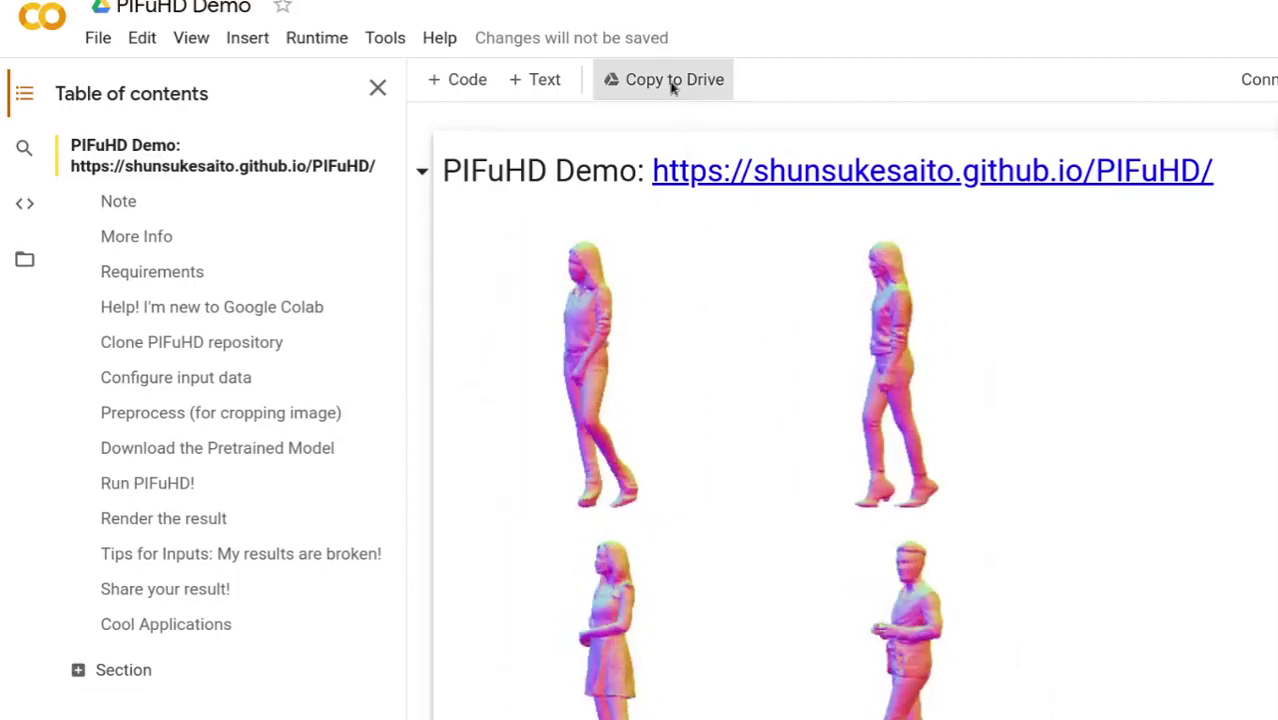
left_click(673, 82)
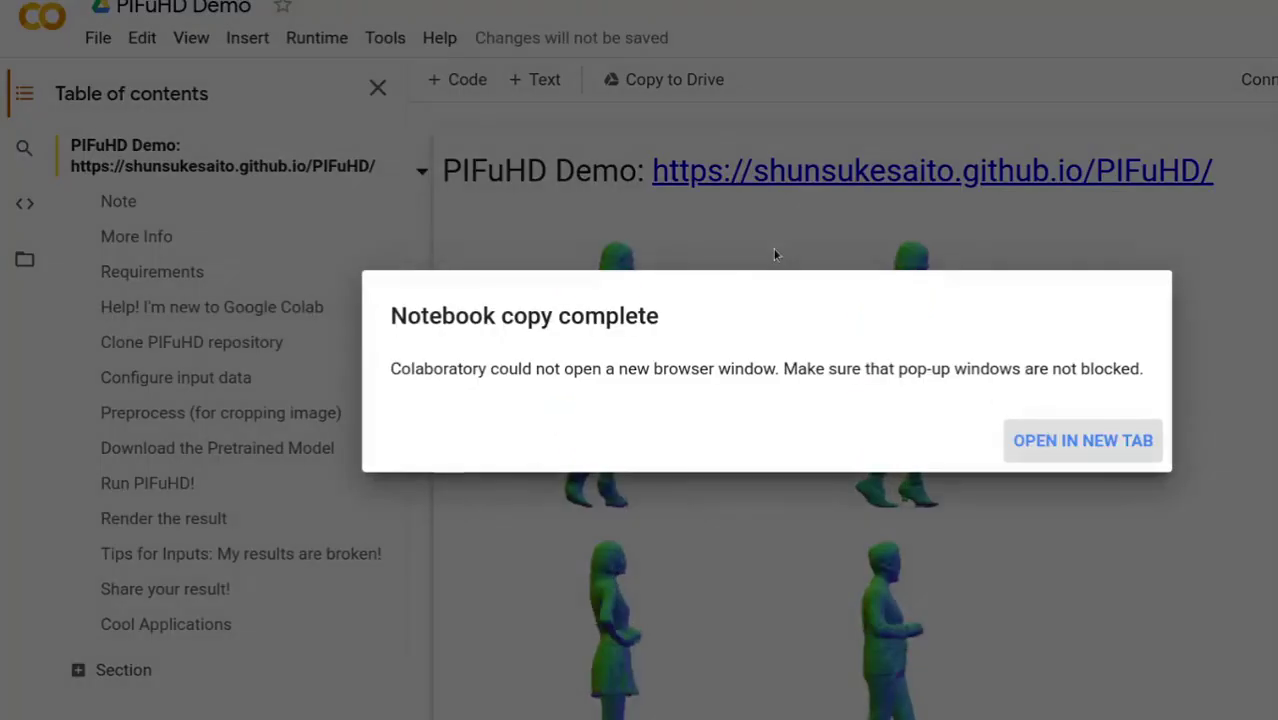
left_click(1076, 440)
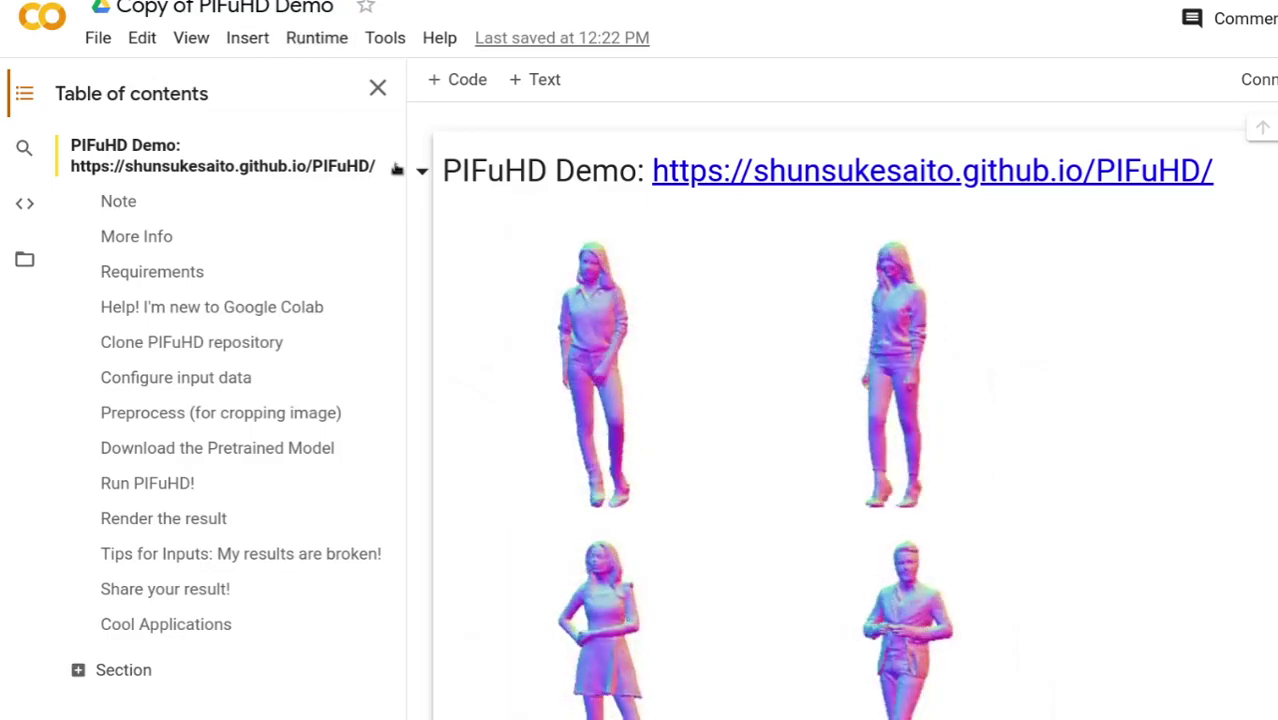
Run all cells of 'Copy of PIFuHD Demo' from the Runtime menu.
left_click(320, 40)
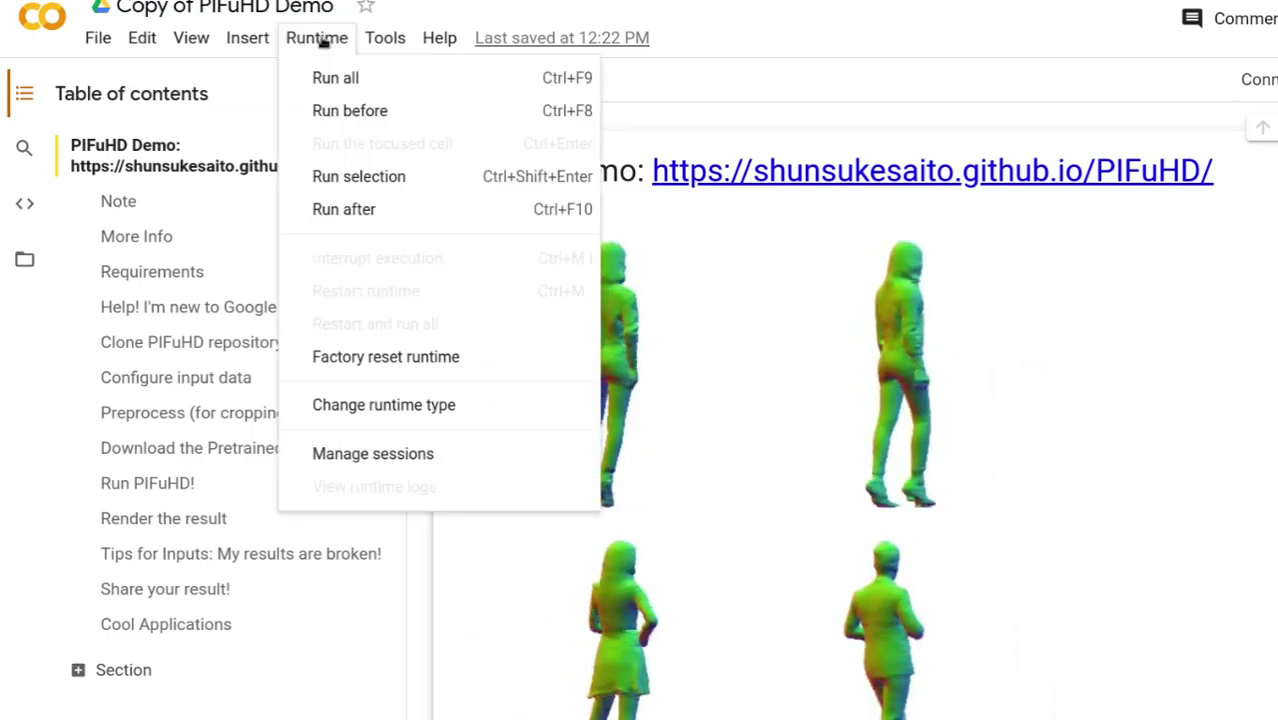
left_click(336, 78)
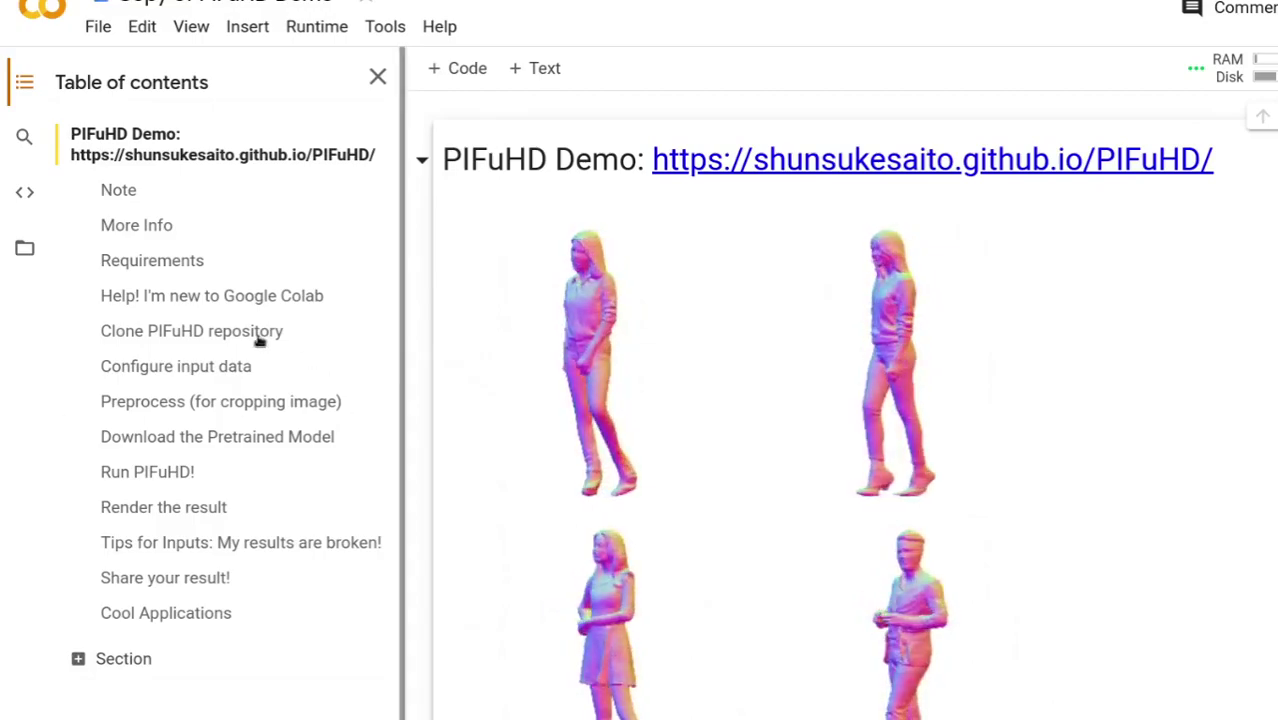
Show the Files sidebar with pifuhd and sample_data, then scroll down to the Configure input data upload cell.
left_click(25, 248)
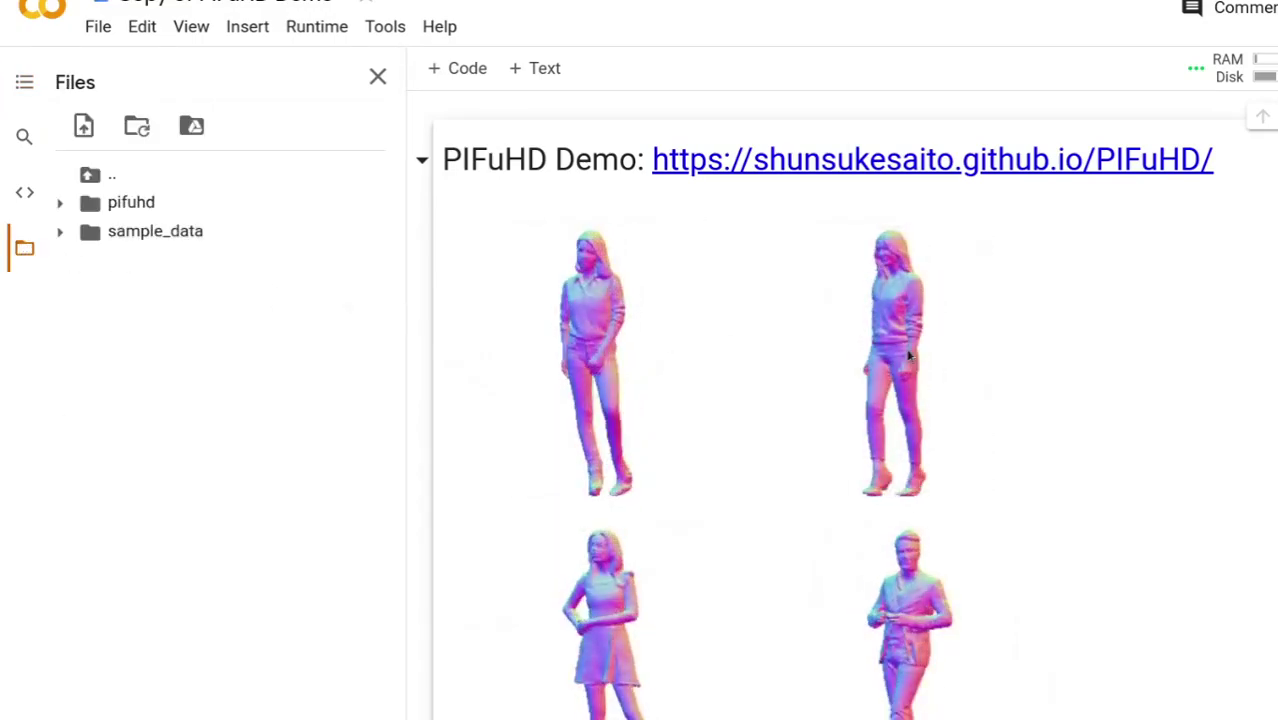
scroll(770, 314, "down", 1)
scroll(770, 314, "down", 1)
scroll(770, 314, "down", 3)
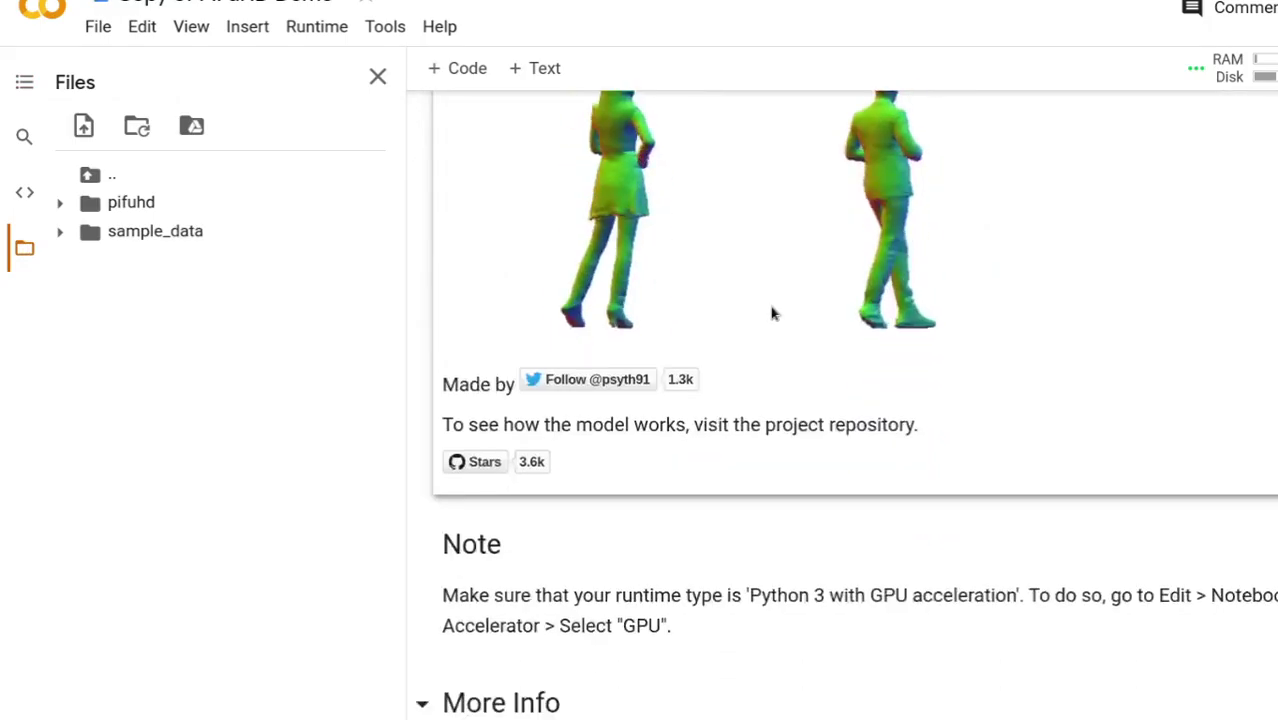
scroll(771, 314, "down", 2)
scroll(771, 314, "down", 1)
scroll(771, 314, "down", 2)
scroll(771, 314, "down", 2)
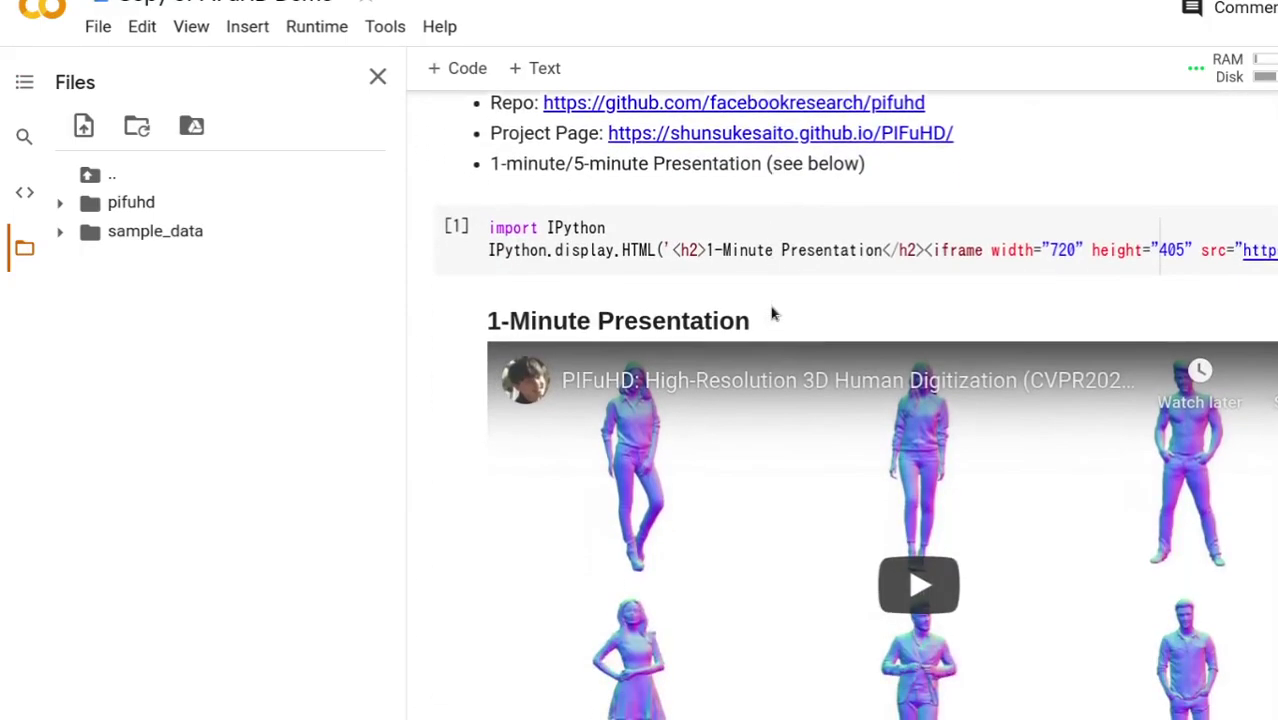
scroll(771, 314, "down", 1)
scroll(771, 314, "down", 2)
scroll(771, 314, "down", 2)
scroll(771, 314, "down", 3)
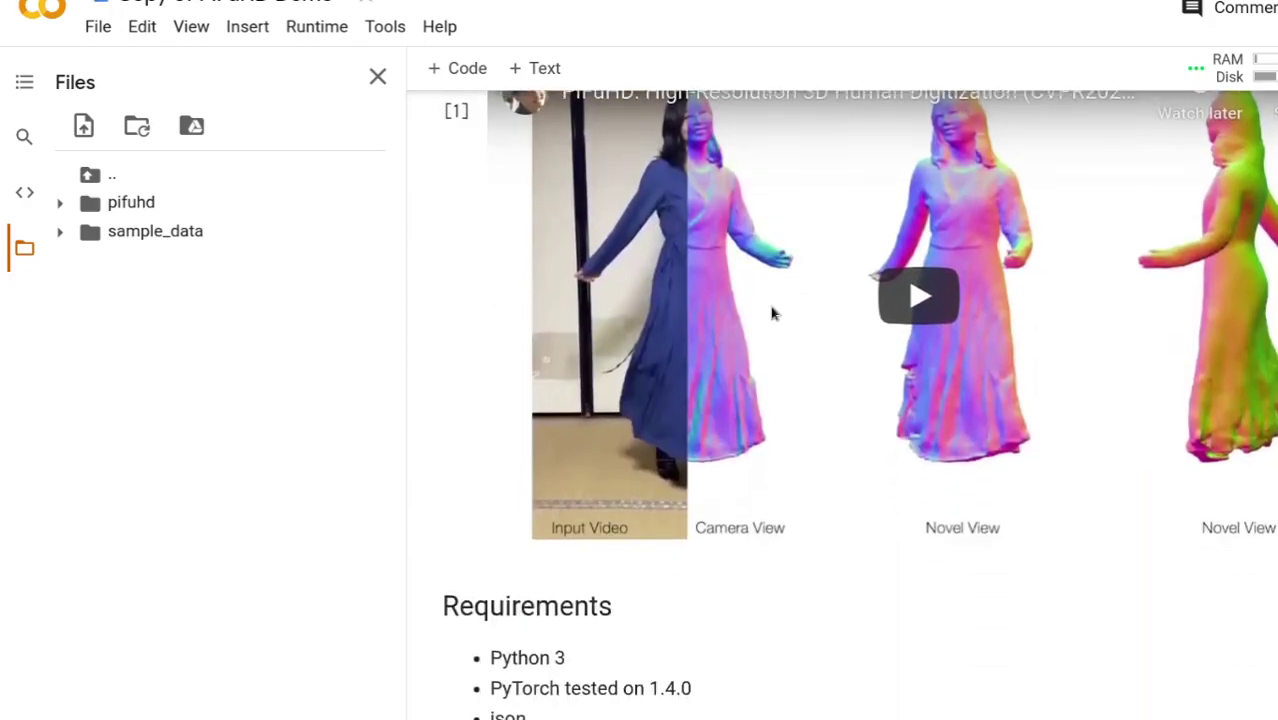
scroll(773, 313, "down", 2)
scroll(773, 313, "down", 3)
scroll(772, 311, "down", 2)
scroll(772, 309, "down", 3)
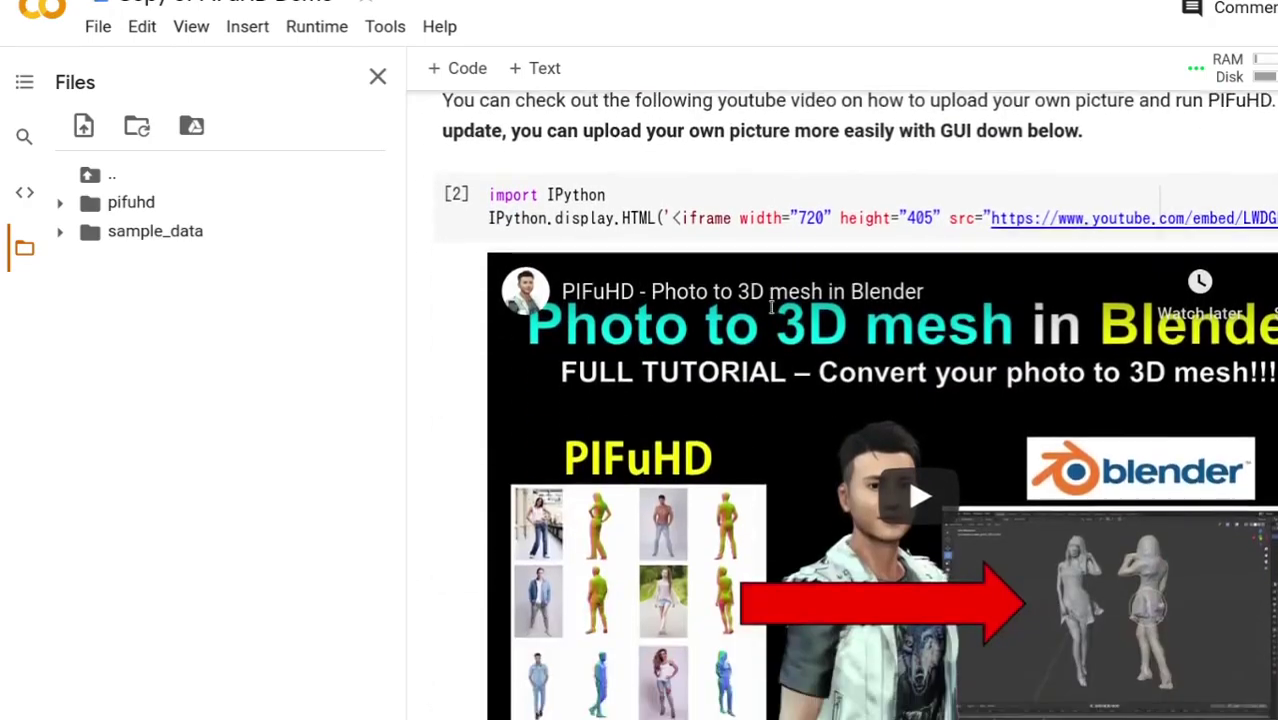
scroll(771, 307, "down", 1)
scroll(771, 307, "down", 3)
scroll(771, 310, "down", 2)
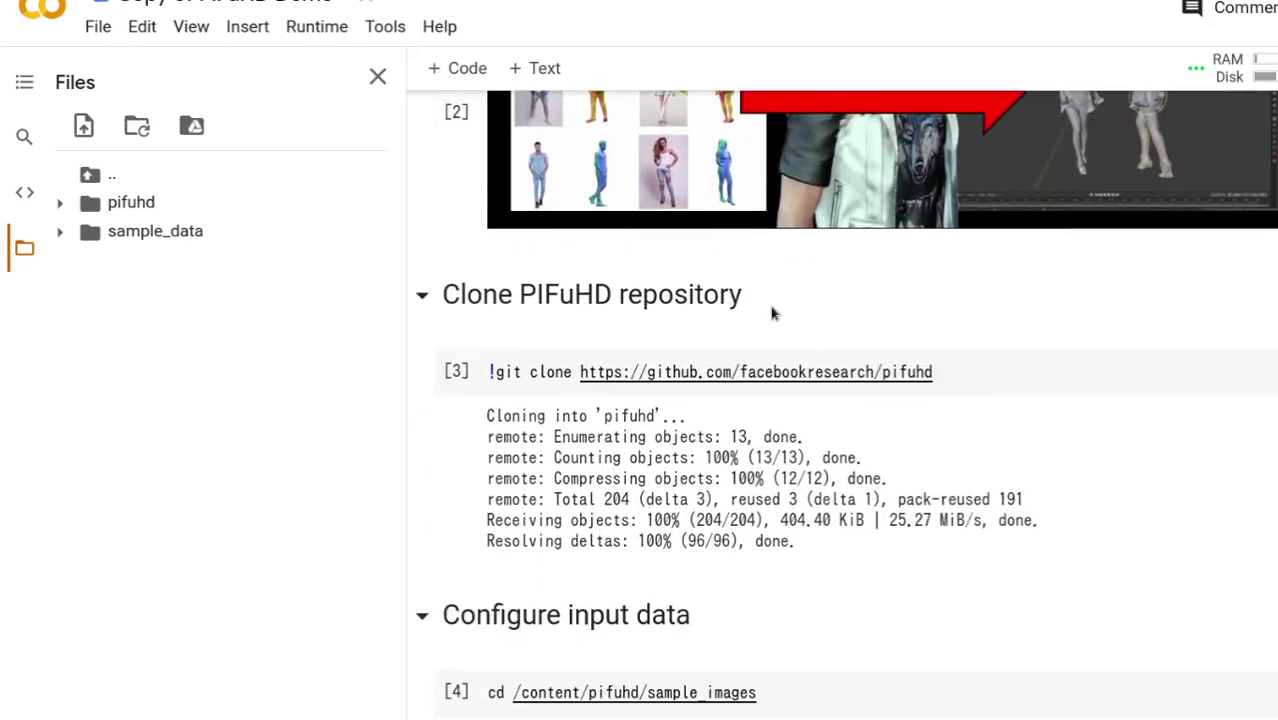
scroll(771, 314, "down", 2)
scroll(771, 314, "down", 1)
scroll(771, 314, "down", 1)
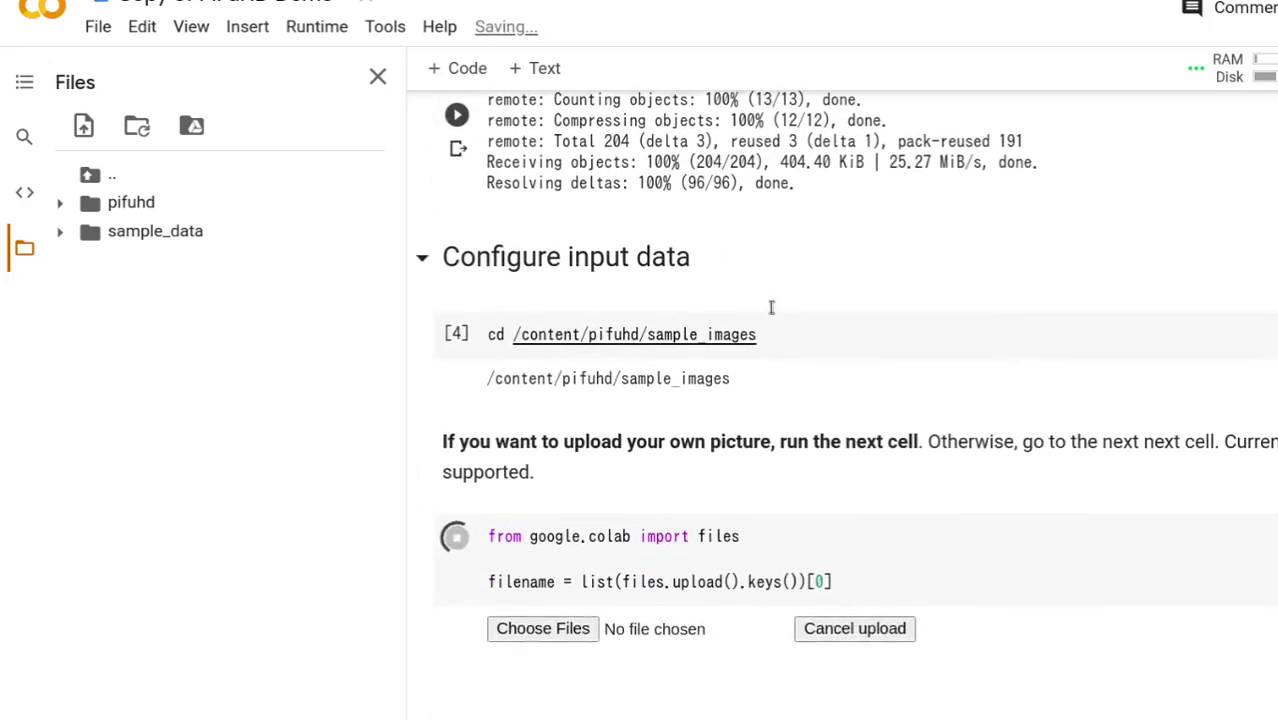
scroll(770, 314, "down", 1)
Upload pexels-timothy-works-3918023.jpg from Downloads through the Choose Files button.
left_click(540, 477)
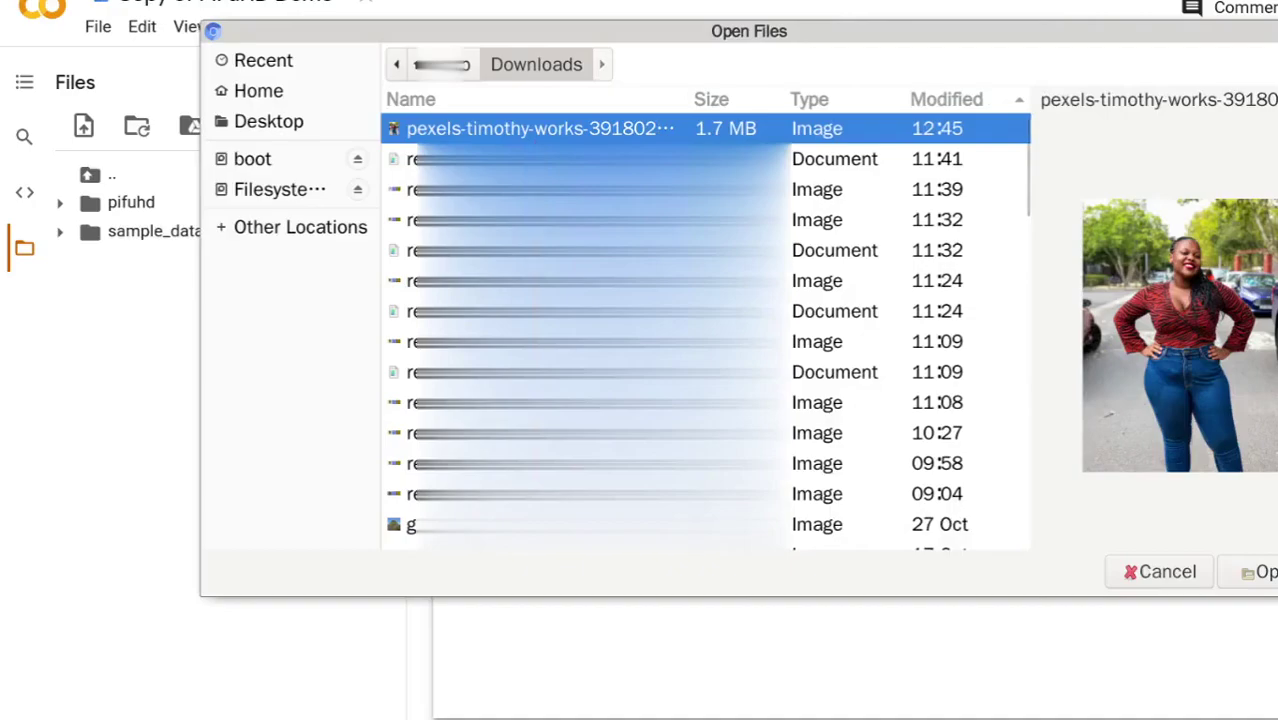
left_click(1238, 580)
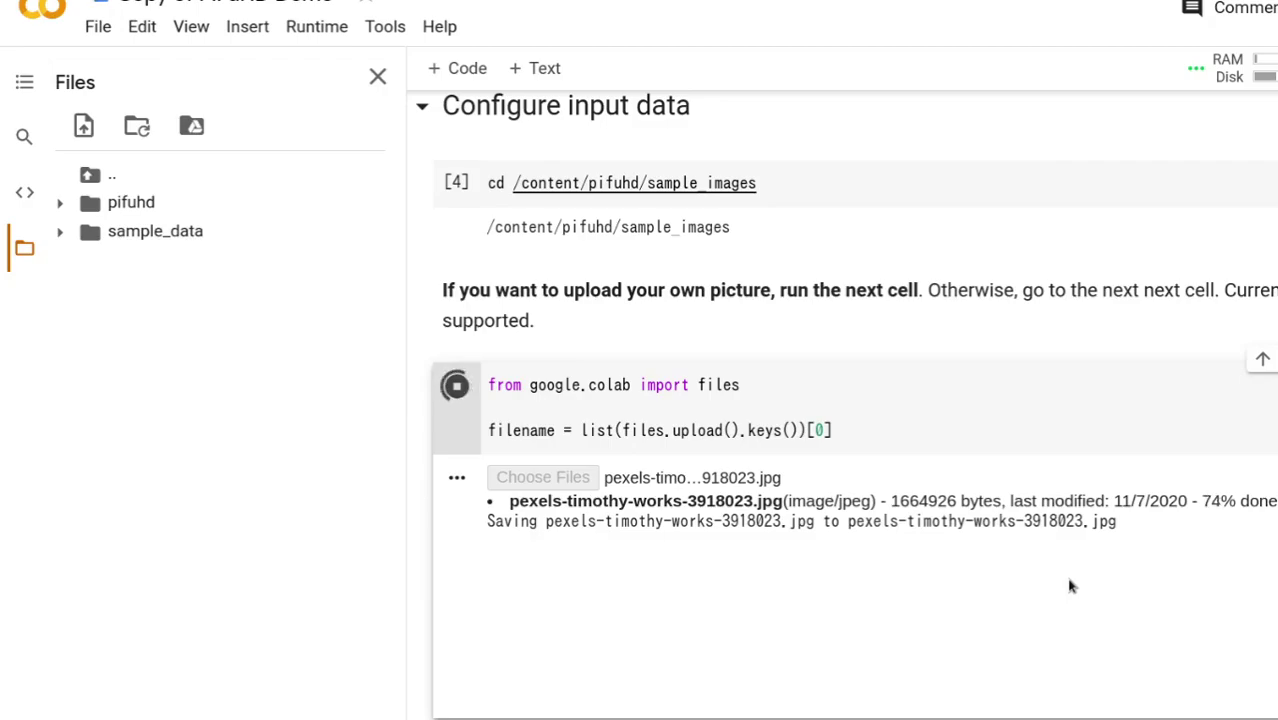
Expand pifuhd > sample_images to list the pexels photos, test.png and test_keypoints.json.
scroll(1062, 572, "down", 3)
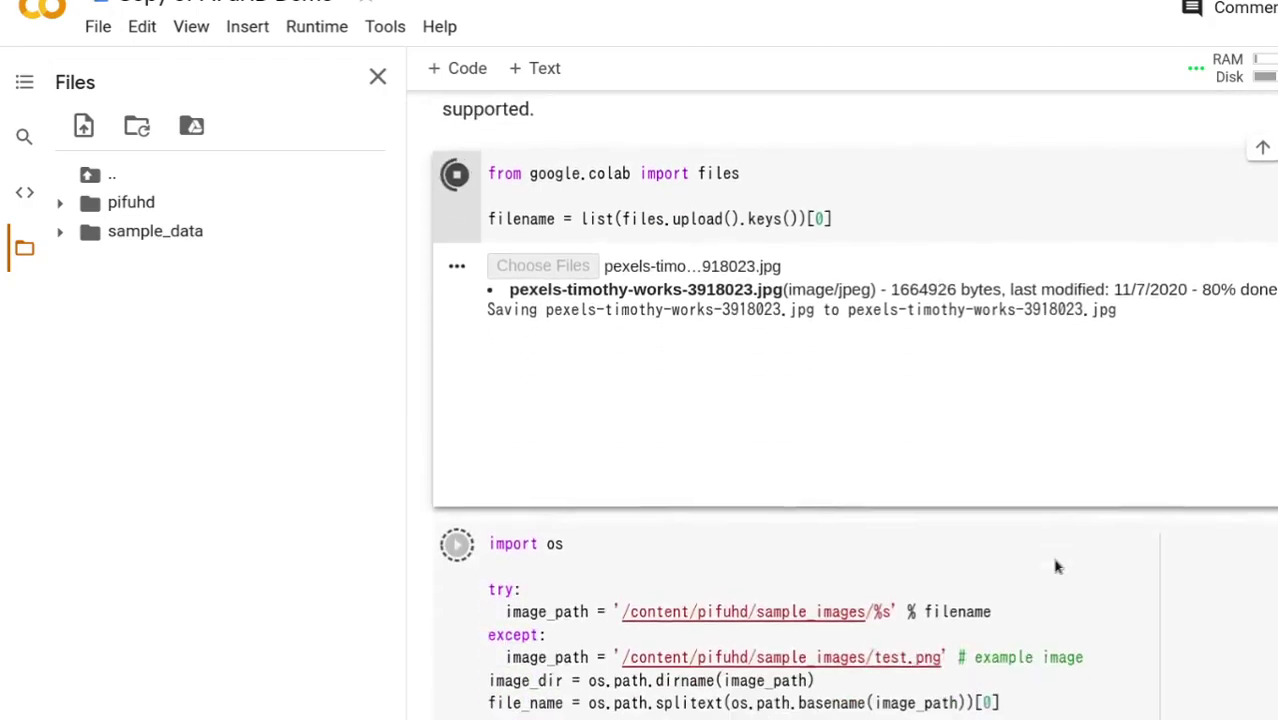
scroll(1055, 566, "down", 2)
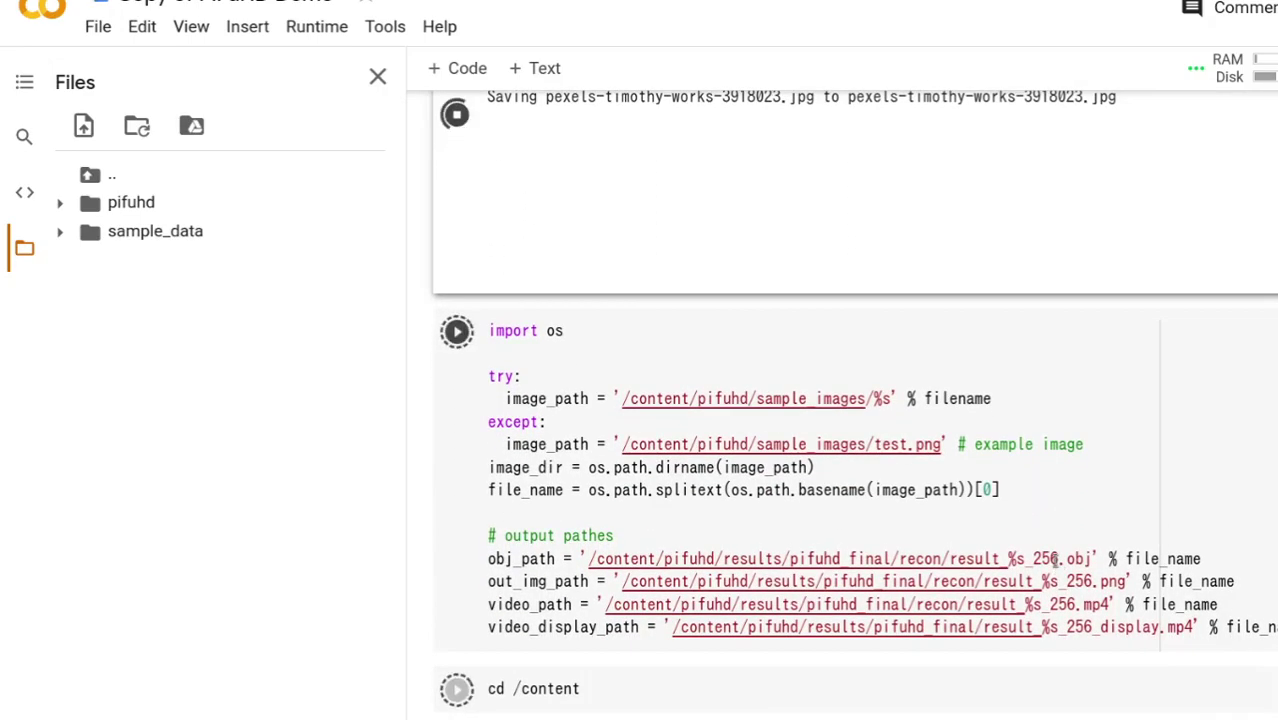
scroll(1053, 560, "up", 2)
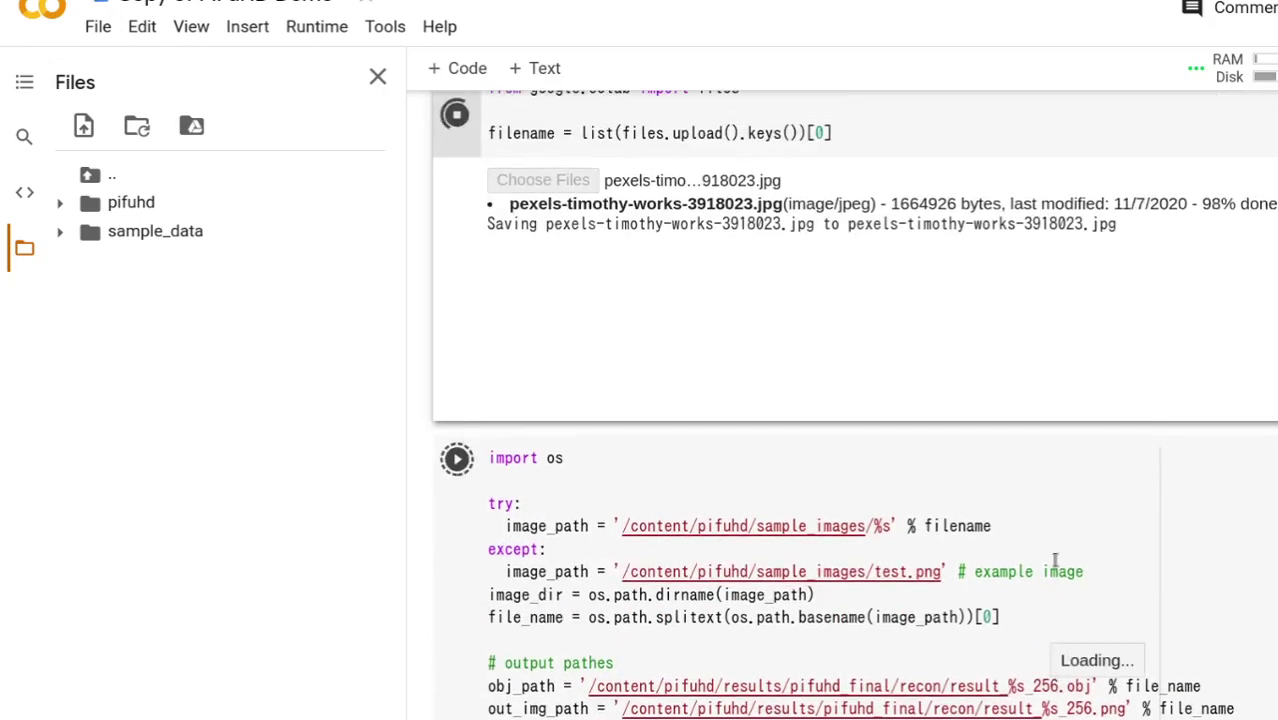
scroll(1055, 560, "up", 1)
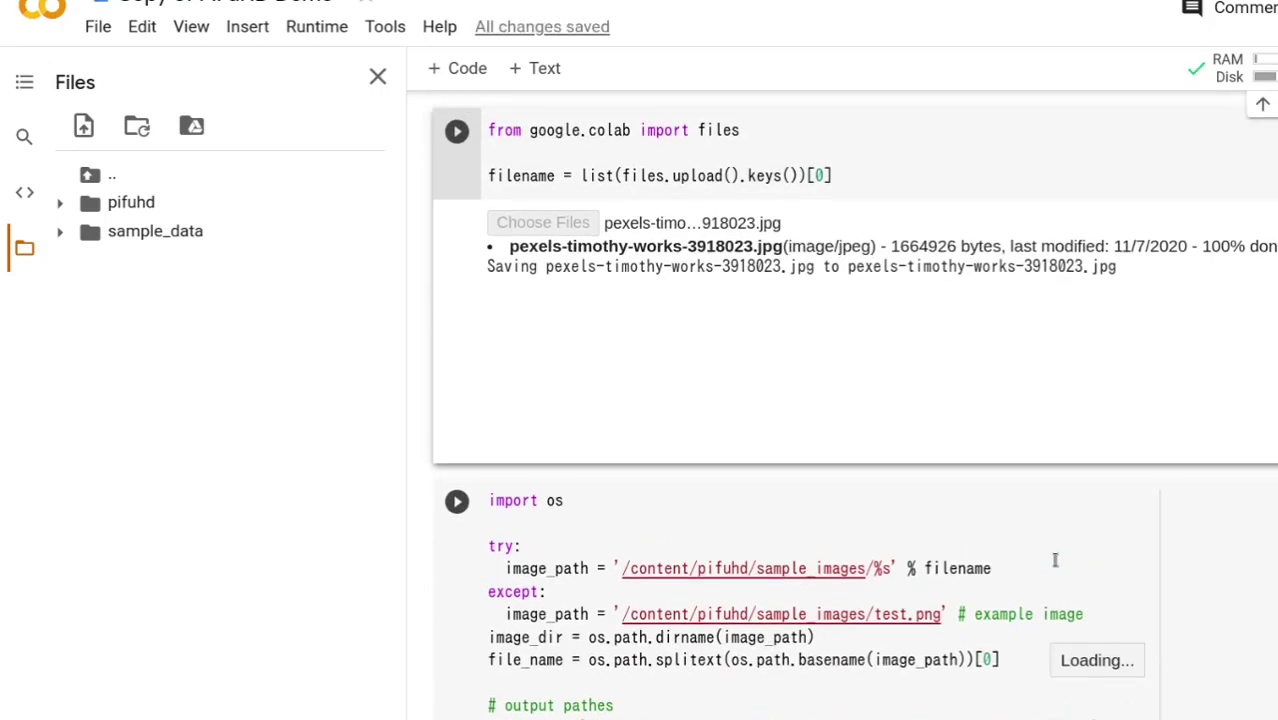
scroll(1054, 560, "down", 1)
scroll(1054, 560, "down", 2)
scroll(1054, 560, "down", 2)
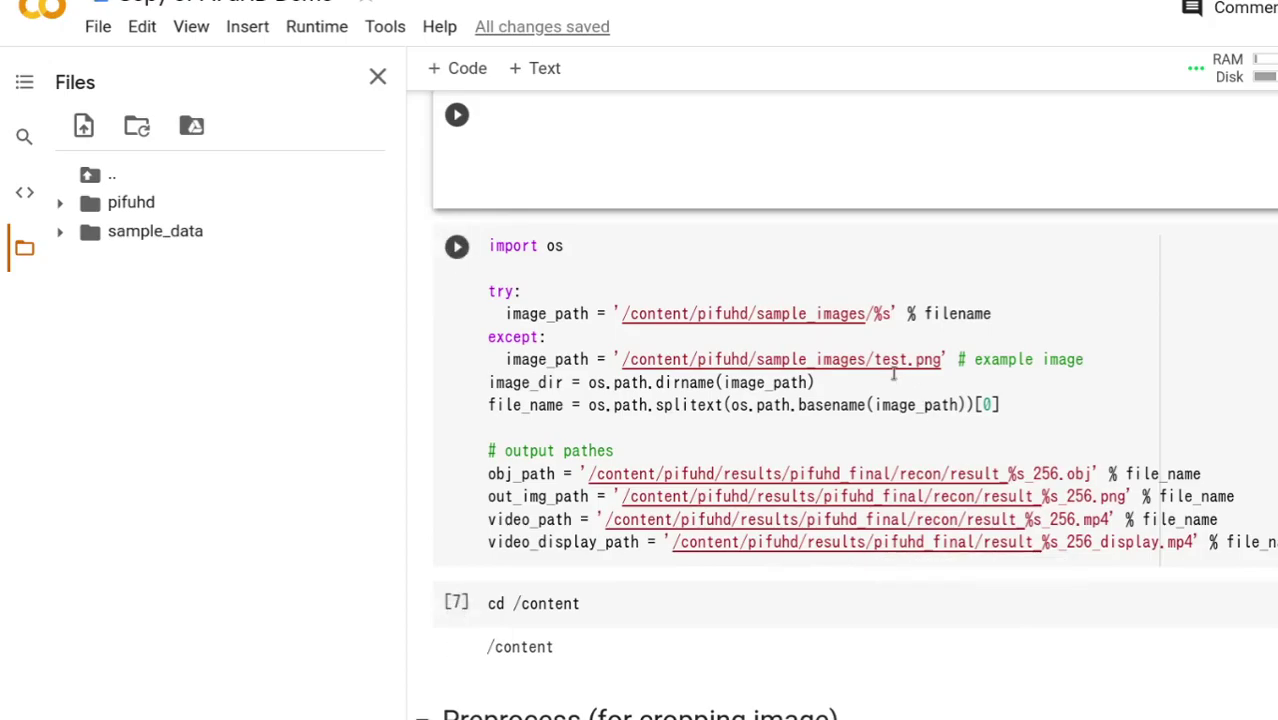
left_click(58, 204)
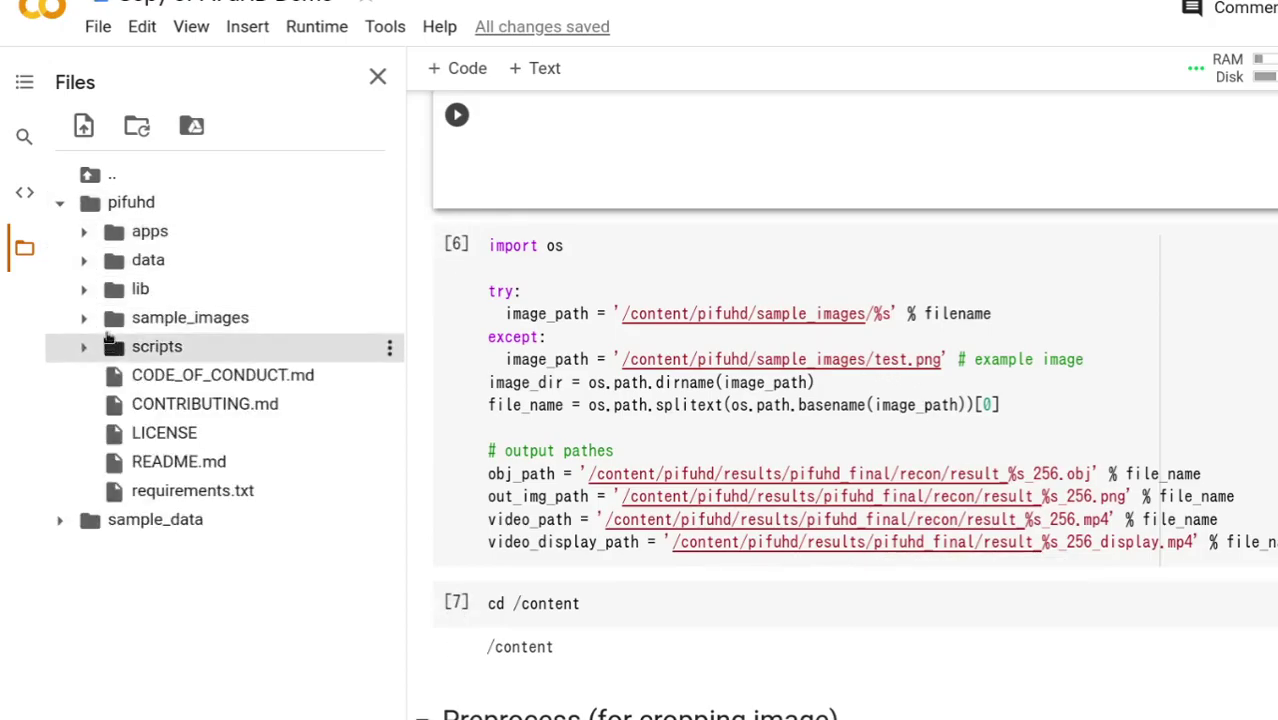
left_click(87, 318)
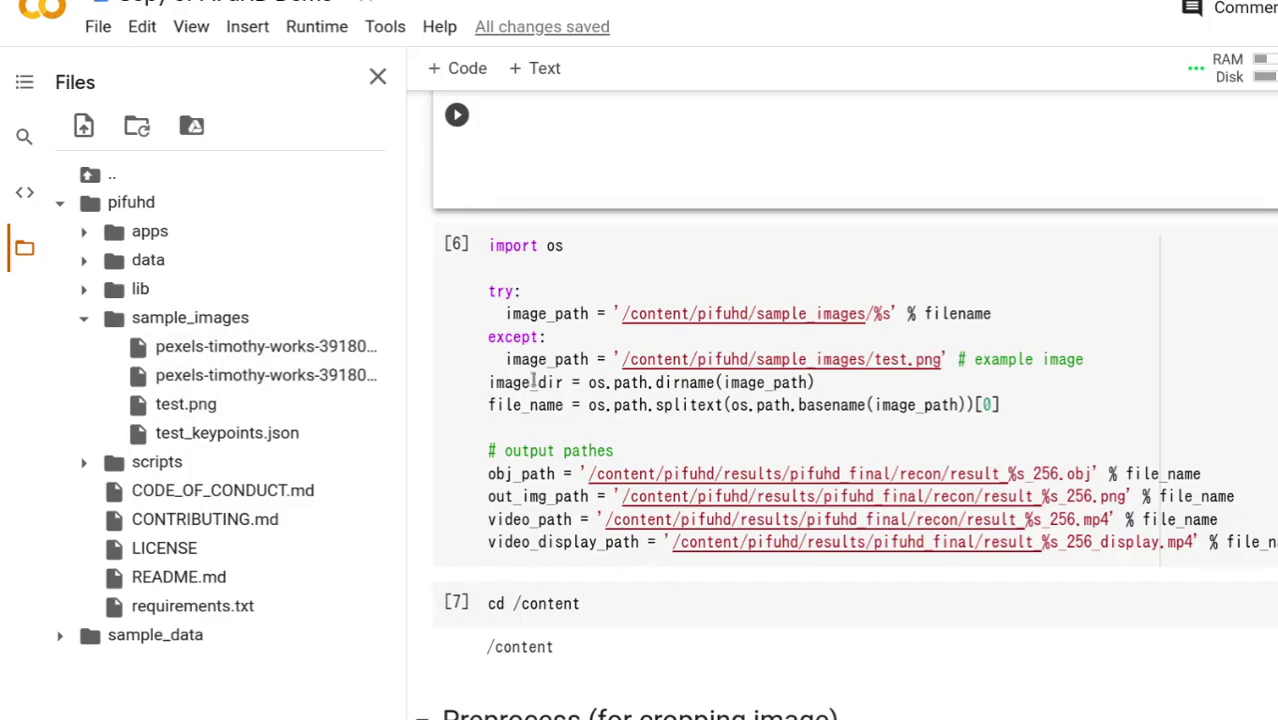
Scroll through the running cells until pifuhd.pt is downloaded and Run PIFuHD! starts.
scroll(655, 378, "down", 2)
scroll(655, 378, "down", 2)
scroll(655, 378, "down", 3)
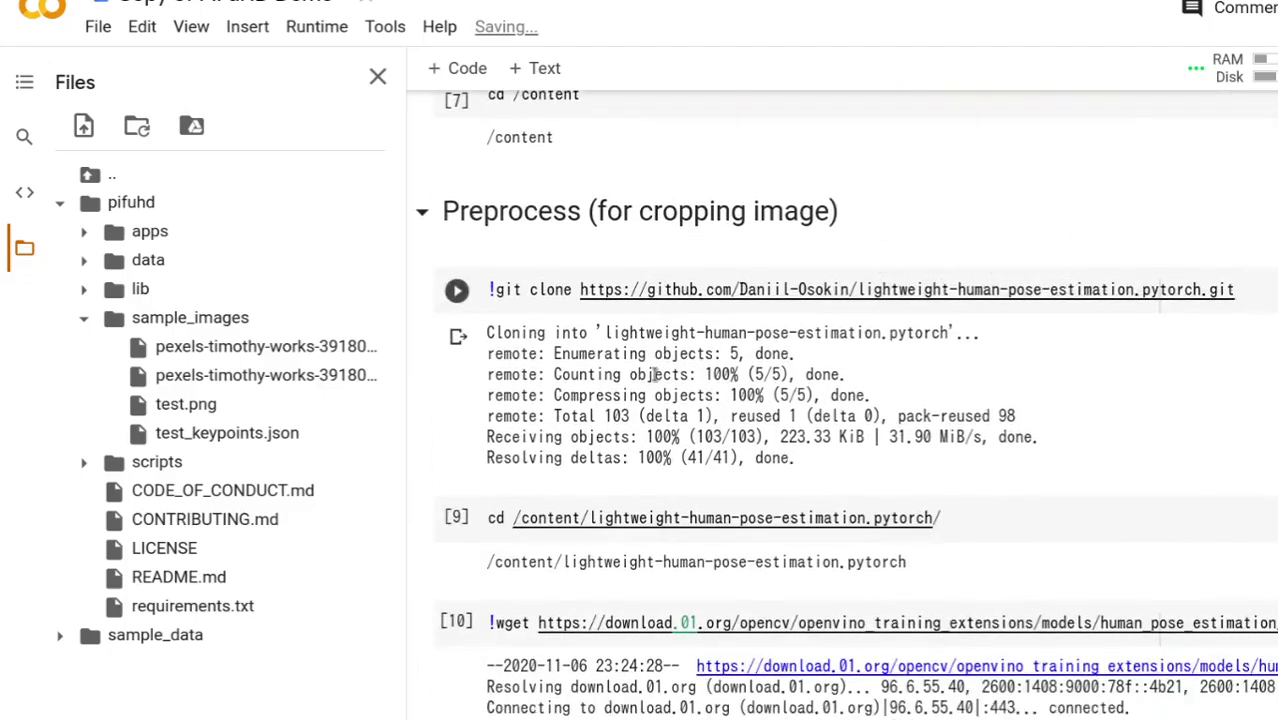
scroll(652, 380, "down", 1)
scroll(632, 381, "down", 2)
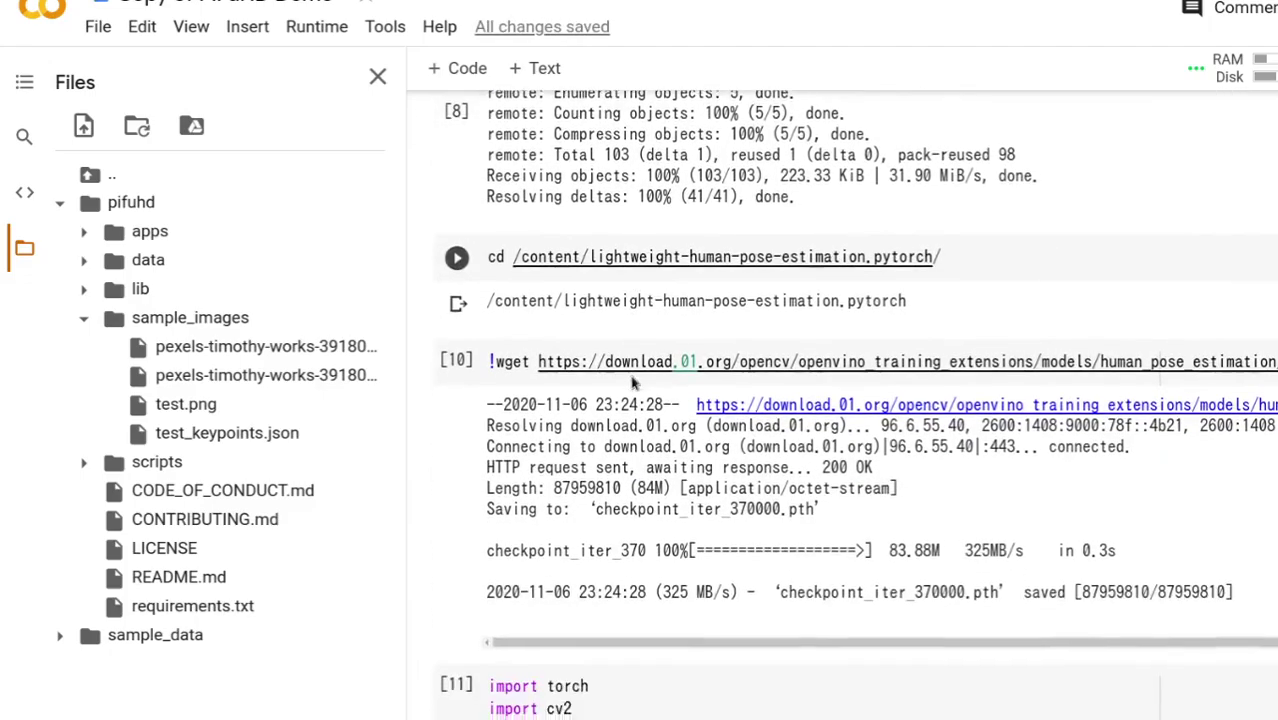
scroll(632, 381, "down", 1)
scroll(632, 381, "down", 2)
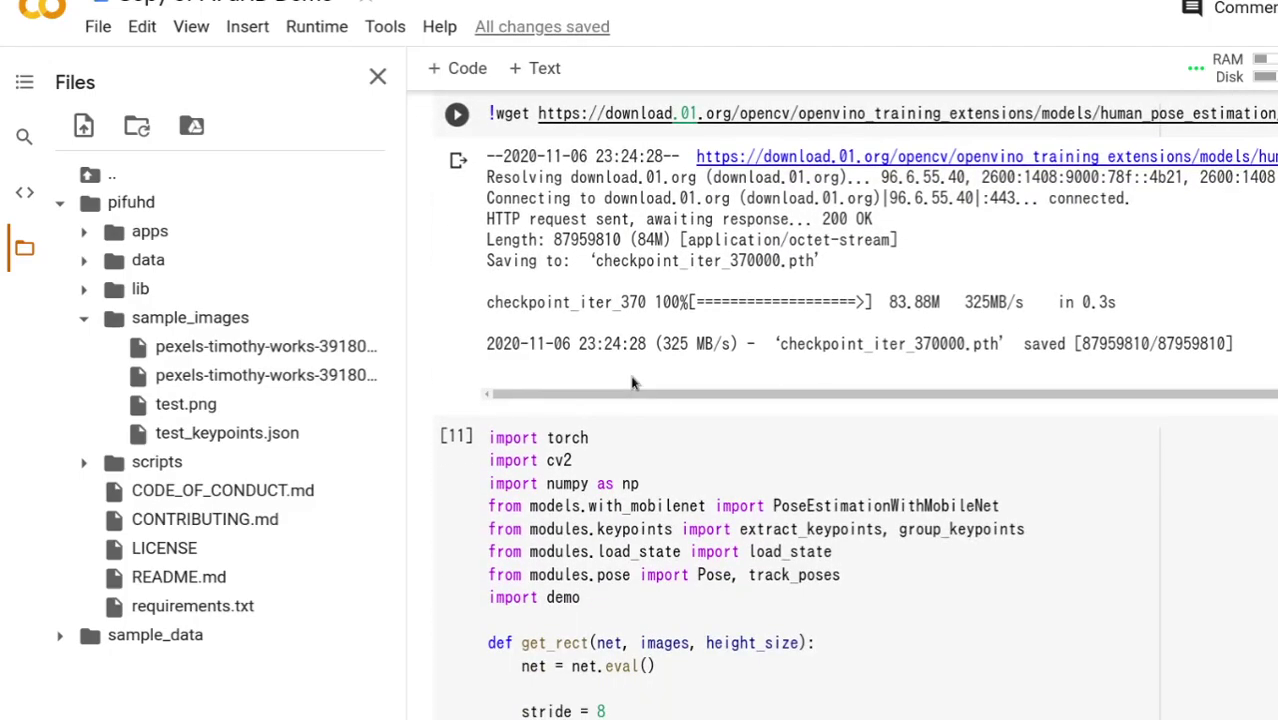
scroll(632, 381, "down", 2)
scroll(632, 381, "down", 1)
scroll(632, 381, "down", 1)
scroll(634, 375, "down", 1)
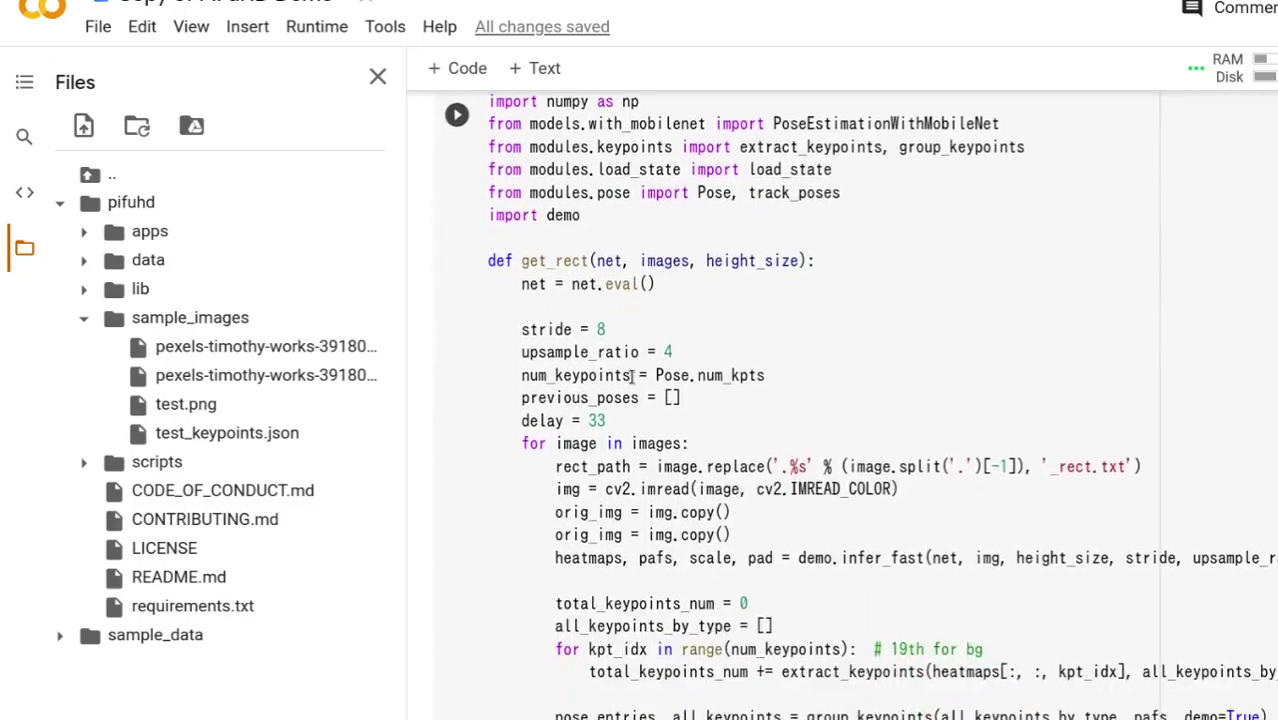
scroll(633, 375, "down", 2)
scroll(633, 375, "down", 2)
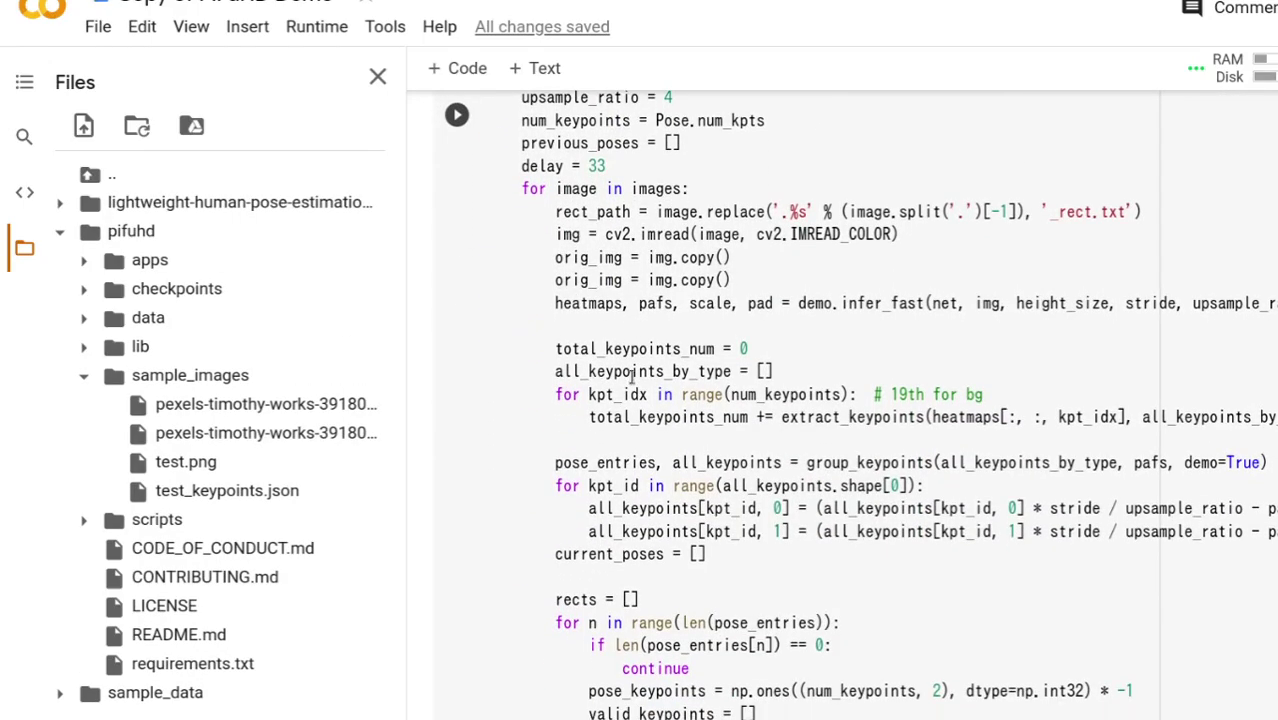
scroll(632, 375, "down", 1)
scroll(632, 375, "down", 1)
scroll(632, 375, "down", 2)
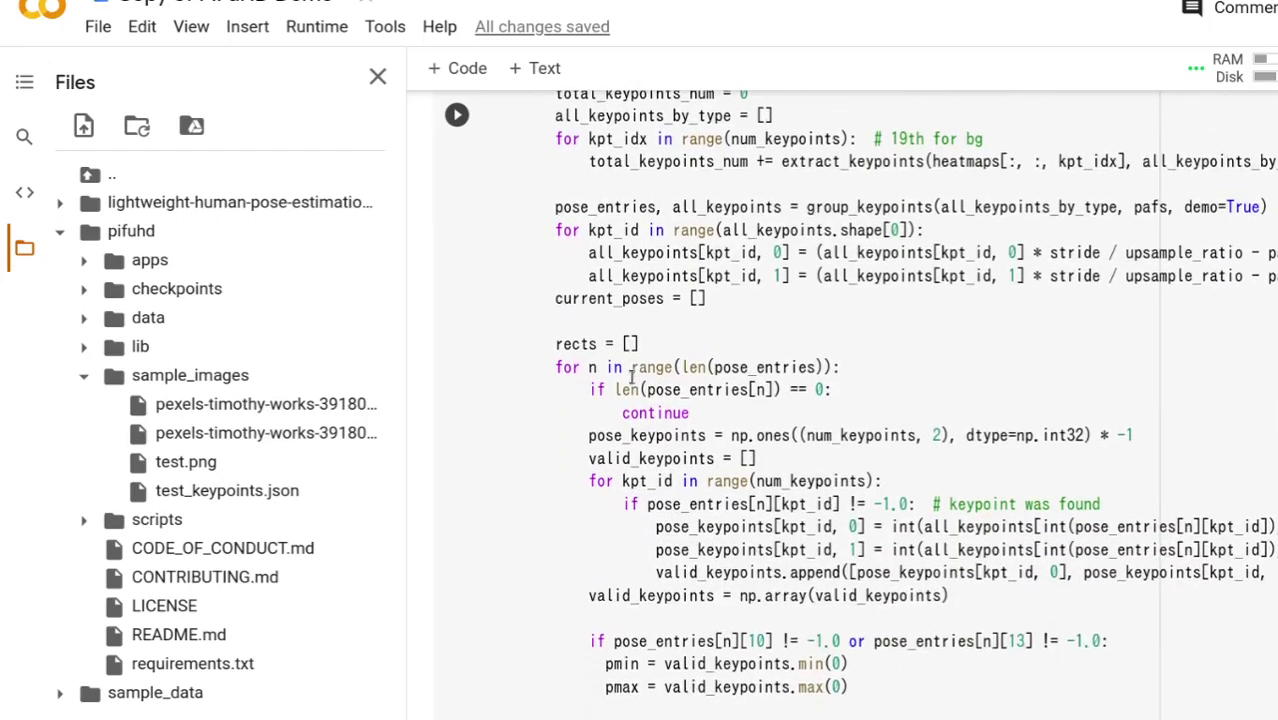
scroll(632, 375, "down", 1)
scroll(632, 375, "down", 2)
scroll(632, 375, "down", 2)
scroll(632, 375, "down", 2)
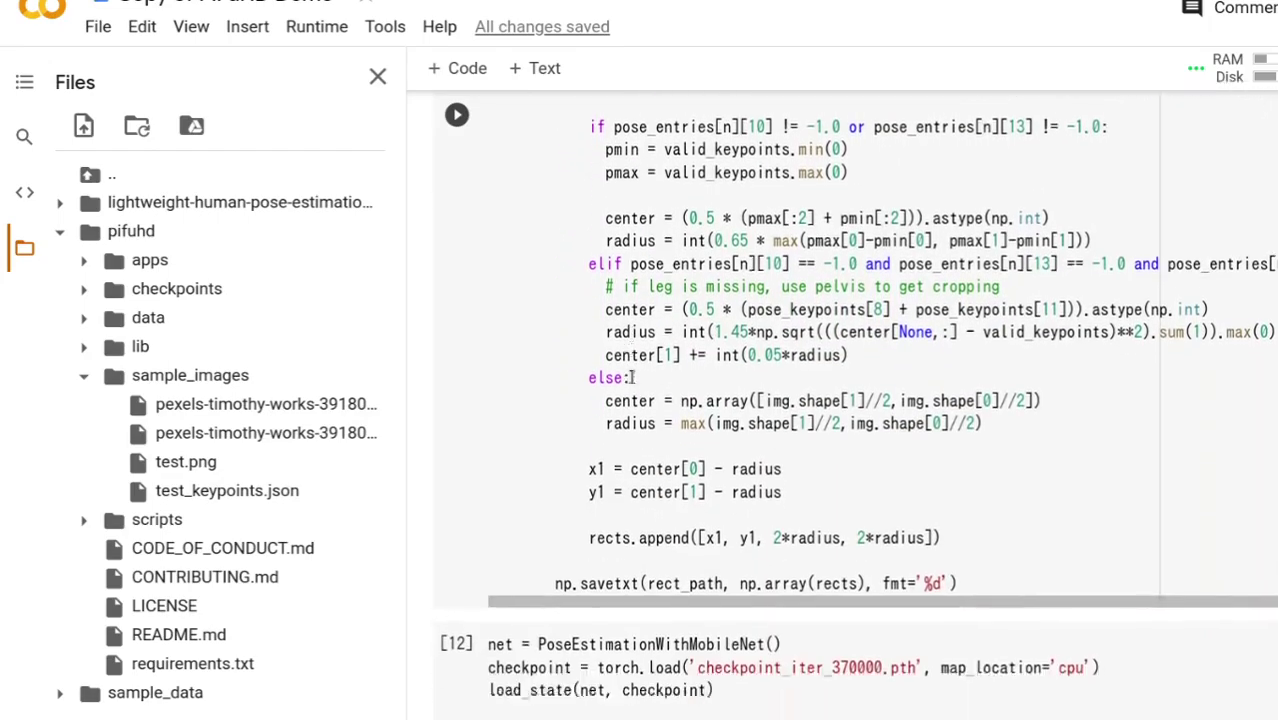
scroll(632, 376, "down", 1)
scroll(632, 377, "down", 1)
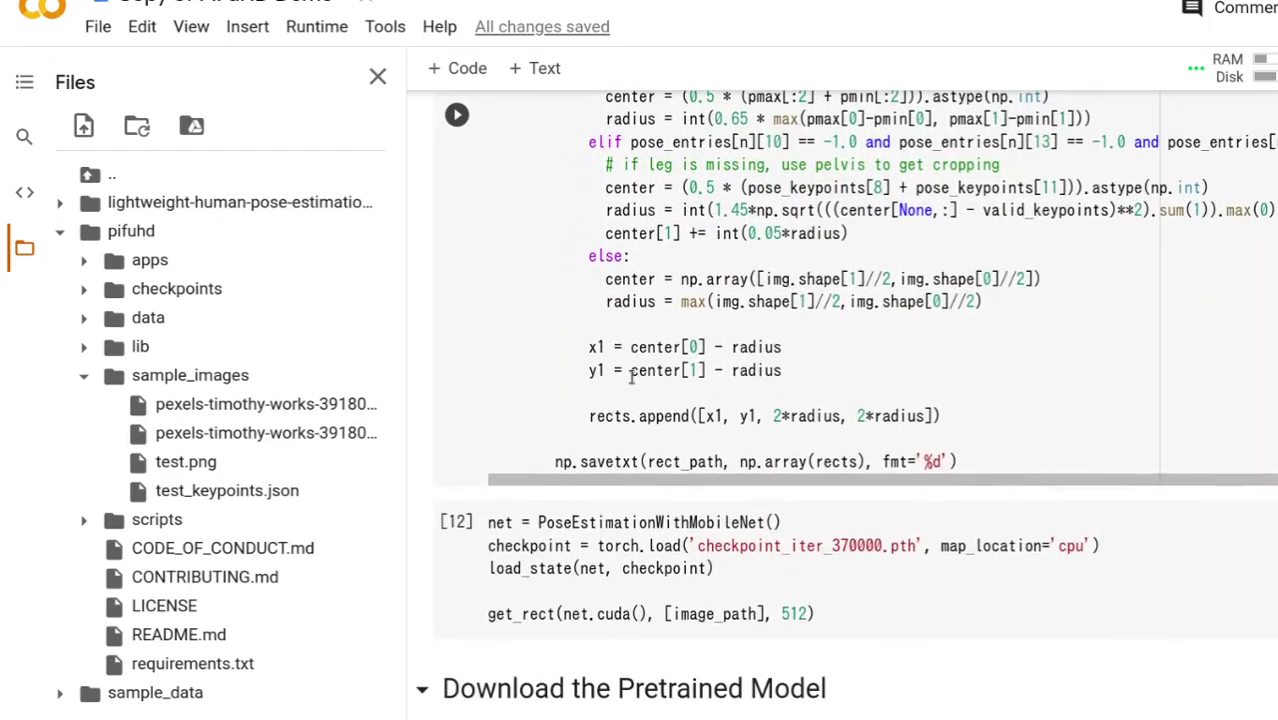
scroll(632, 377, "down", 2)
scroll(632, 377, "down", 1)
scroll(632, 377, "down", 2)
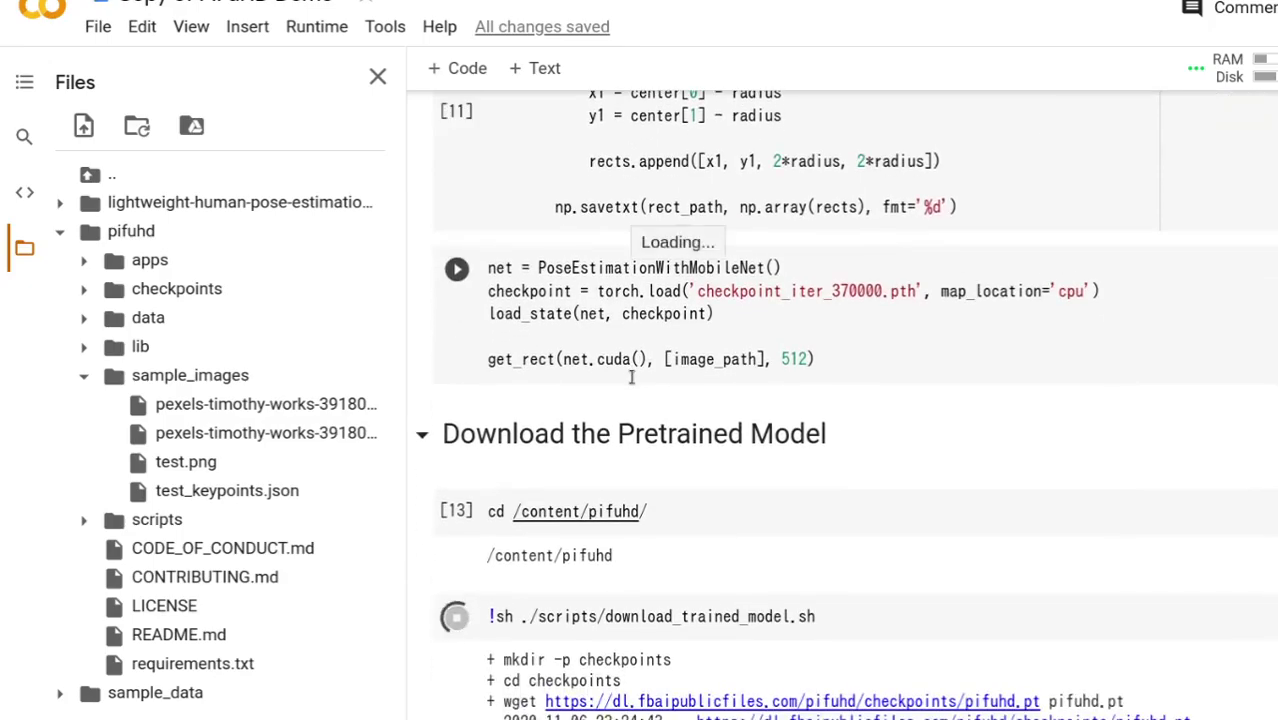
scroll(632, 377, "down", 2)
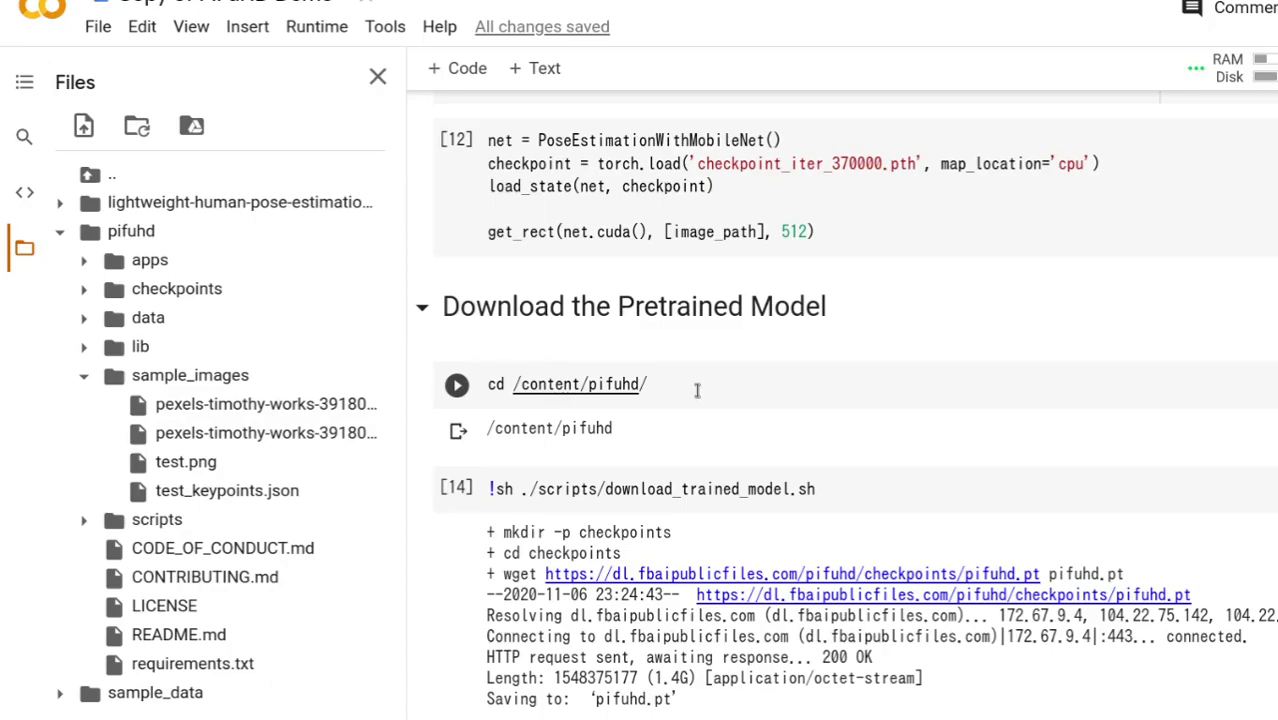
scroll(697, 390, "down", 2)
scroll(697, 390, "down", 1)
scroll(698, 393, "down", 1)
scroll(699, 396, "down", 1)
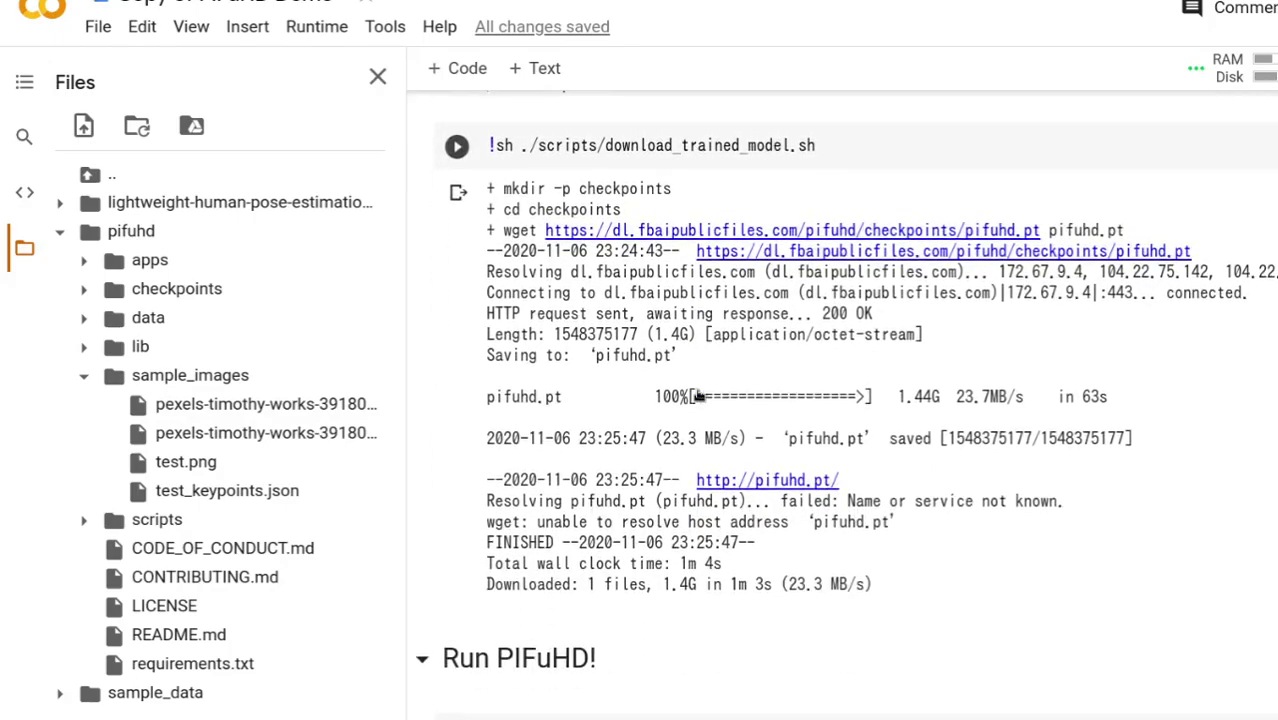
scroll(697, 396, "down", 3)
scroll(698, 396, "down", 2)
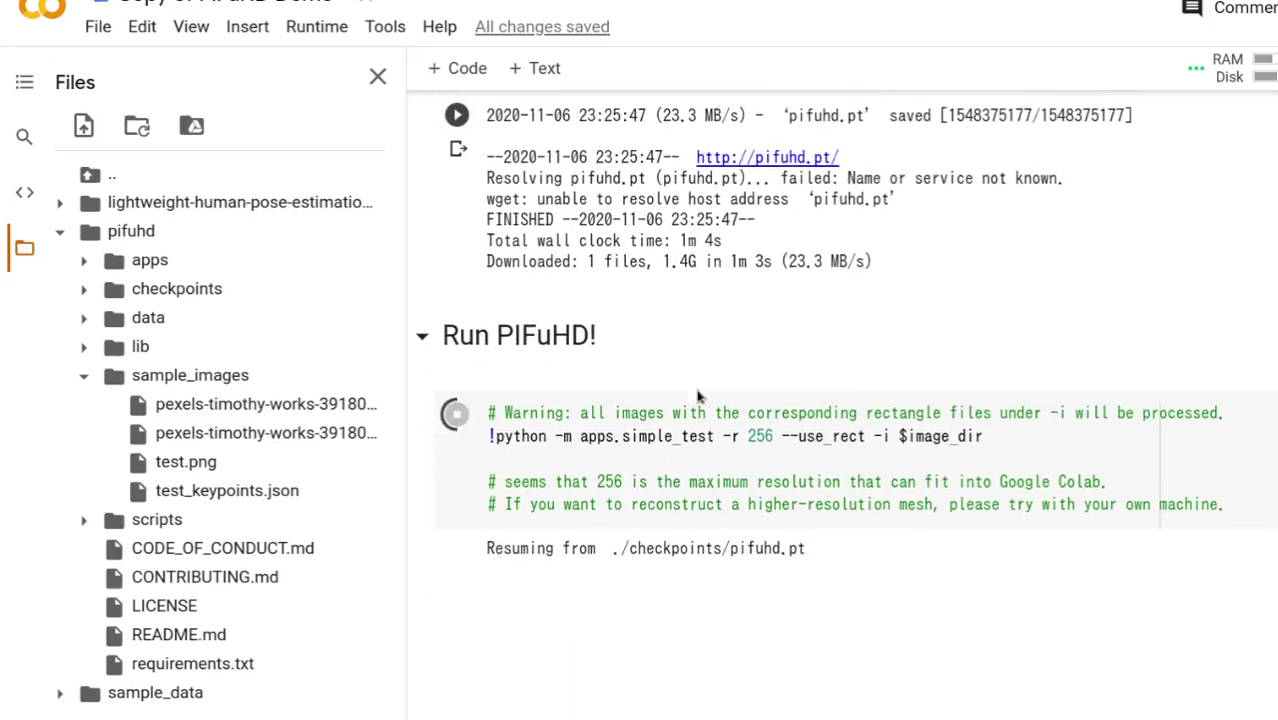
Expand results > pifuhd_final > recon to reveal the generated _256.obj and .png files.
scroll(698, 395, "down", 1)
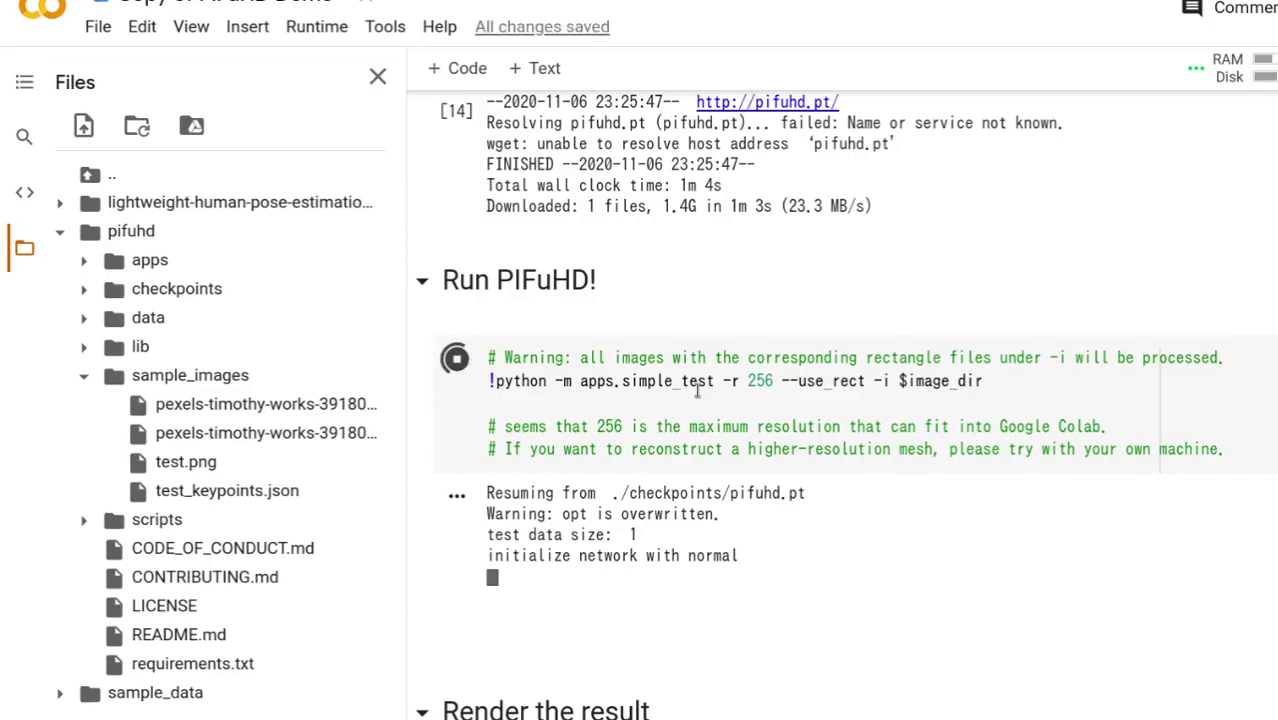
scroll(698, 392, "down", 1)
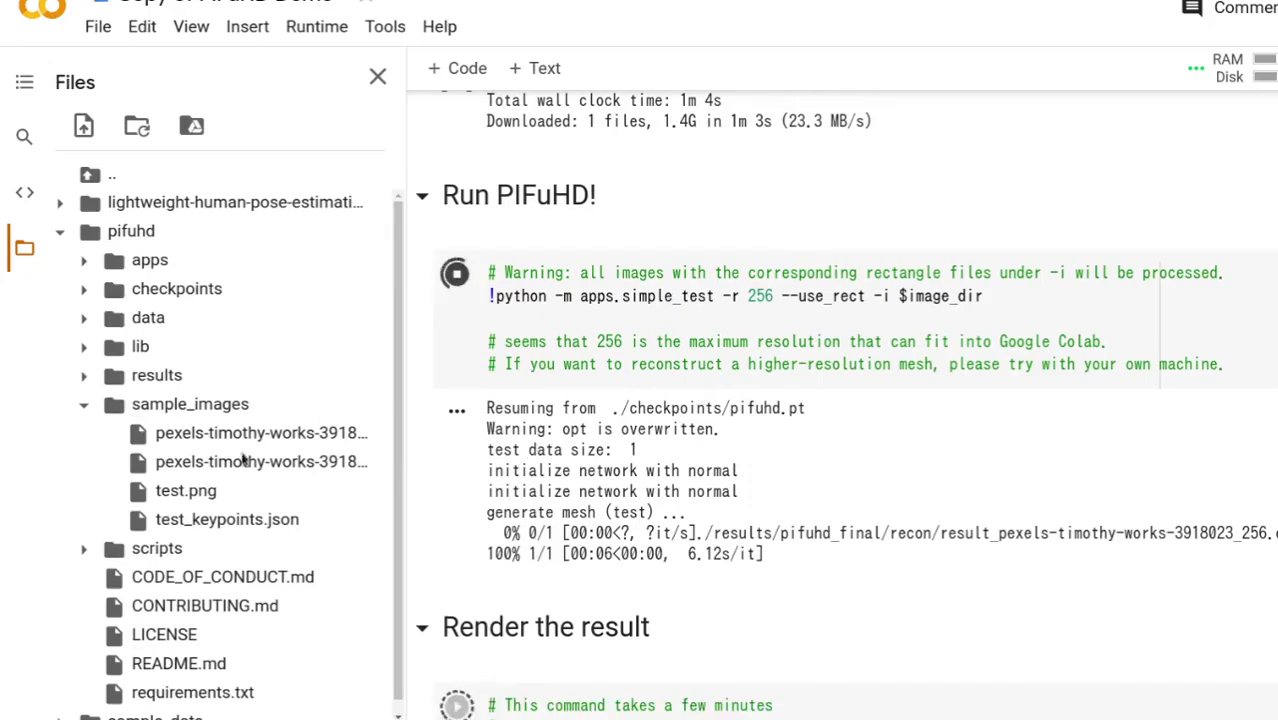
left_click(84, 378)
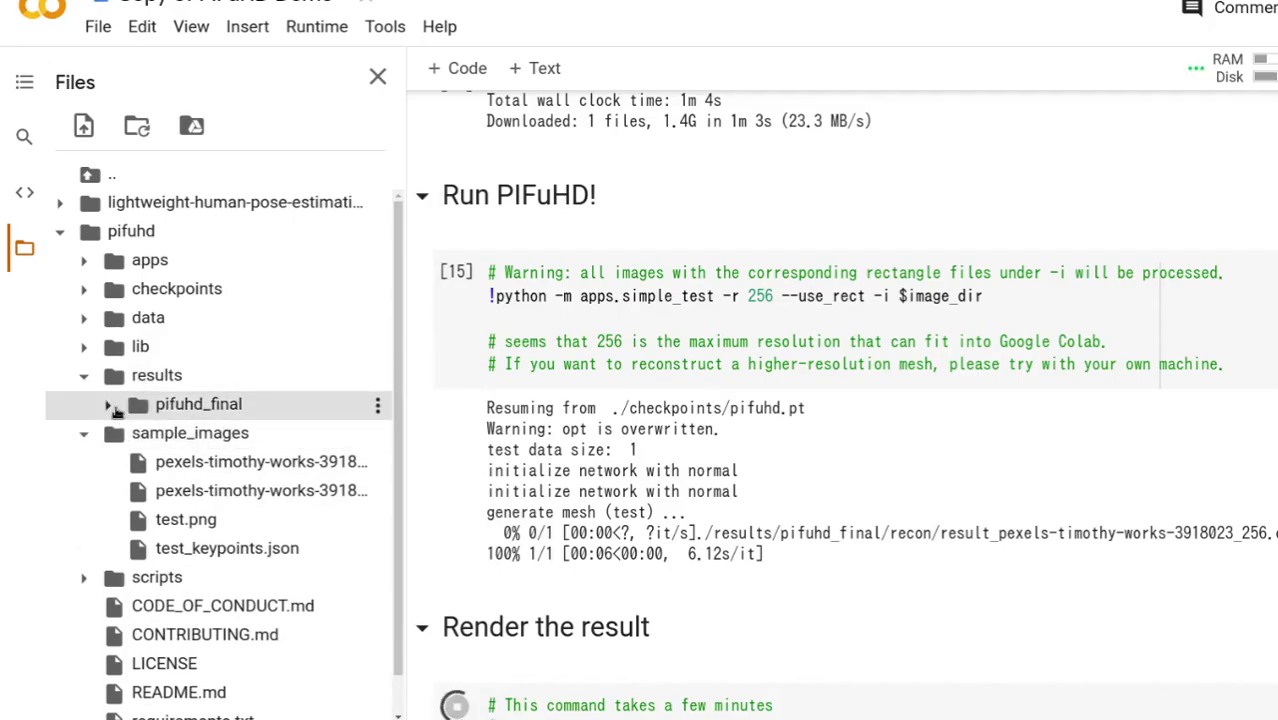
left_click(110, 406)
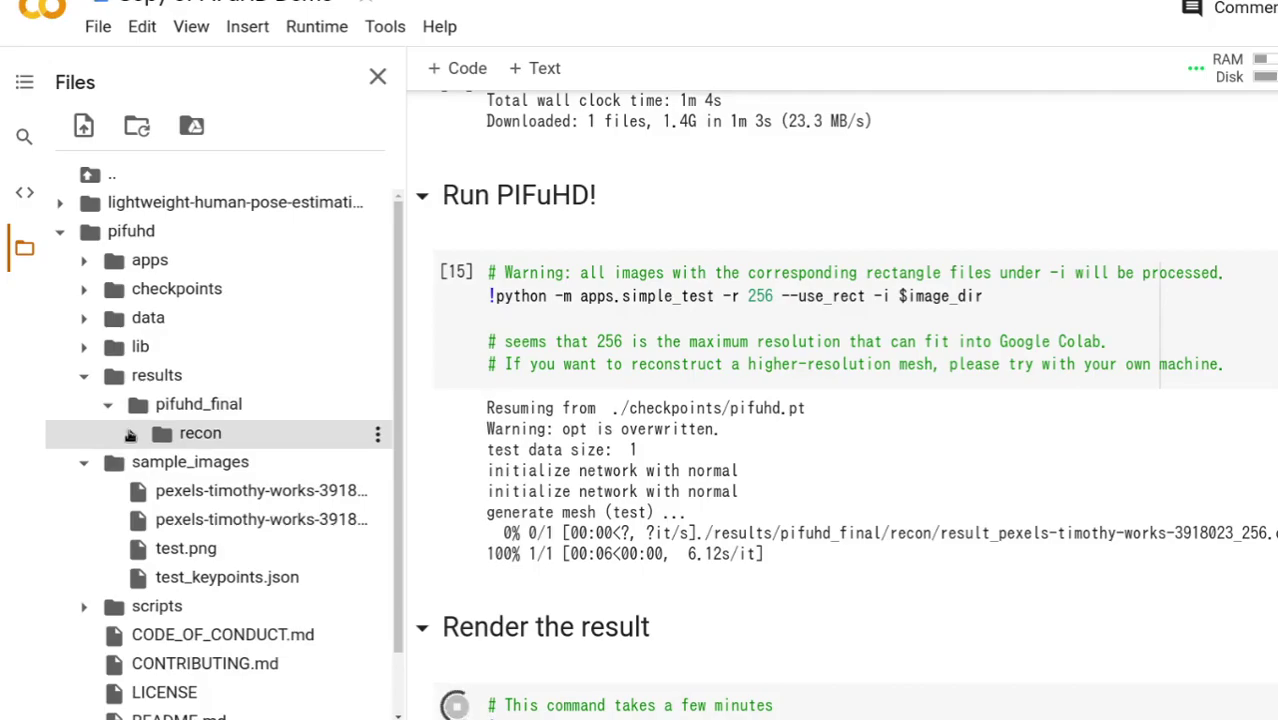
left_click(130, 434)
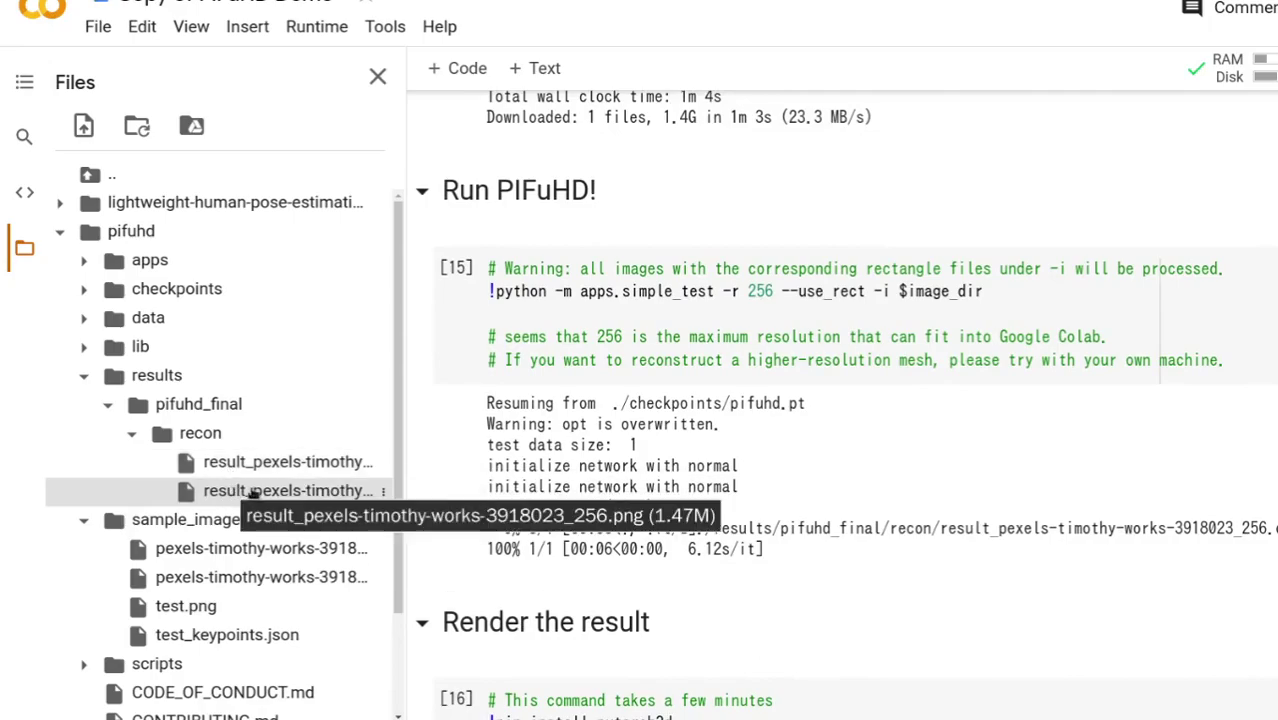
scroll(557, 485, "down", 1)
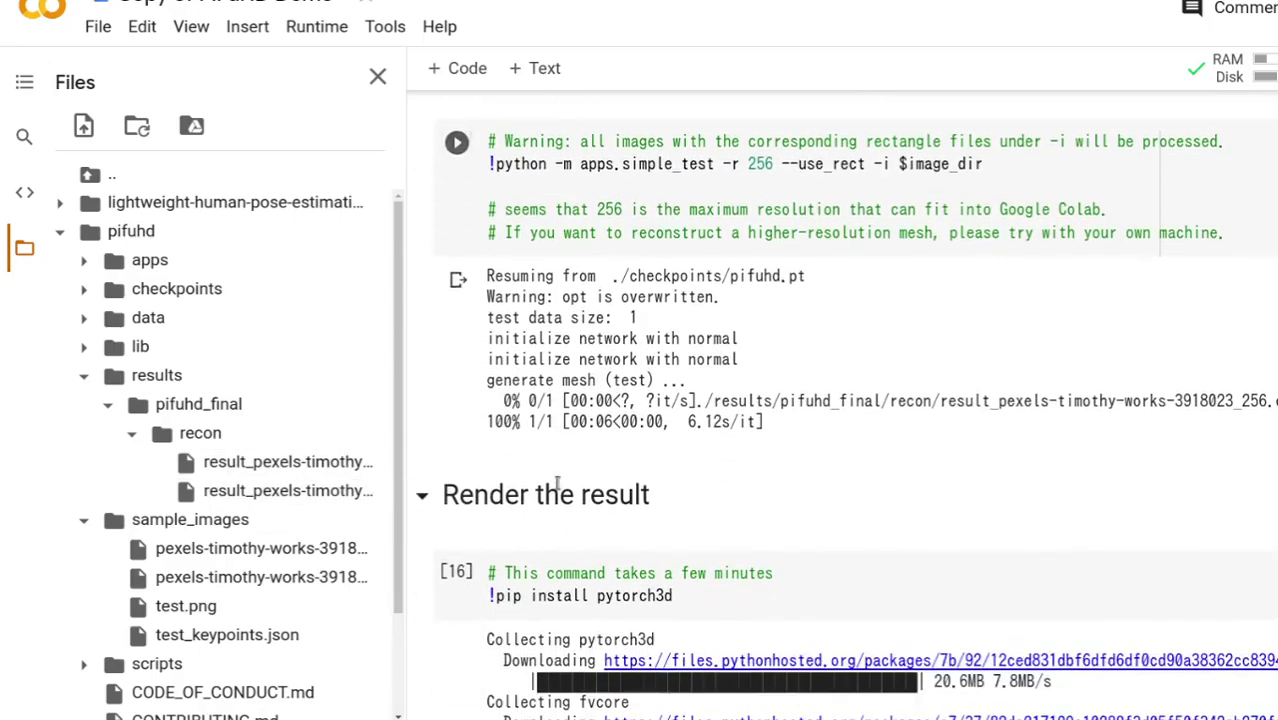
scroll(557, 485, "down", 1)
scroll(557, 485, "down", 2)
scroll(557, 485, "down", 1)
scroll(557, 485, "down", 1)
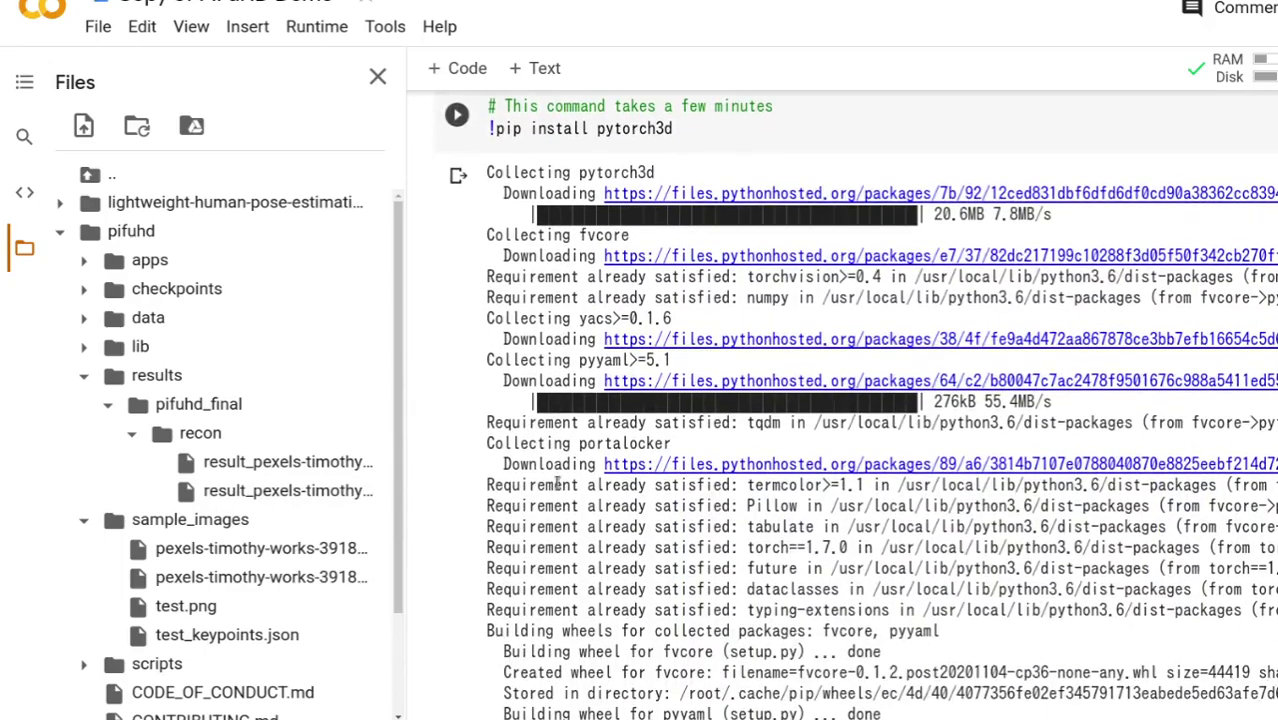
scroll(557, 485, "down", 1)
scroll(557, 485, "down", 1)
scroll(557, 483, "down", 1)
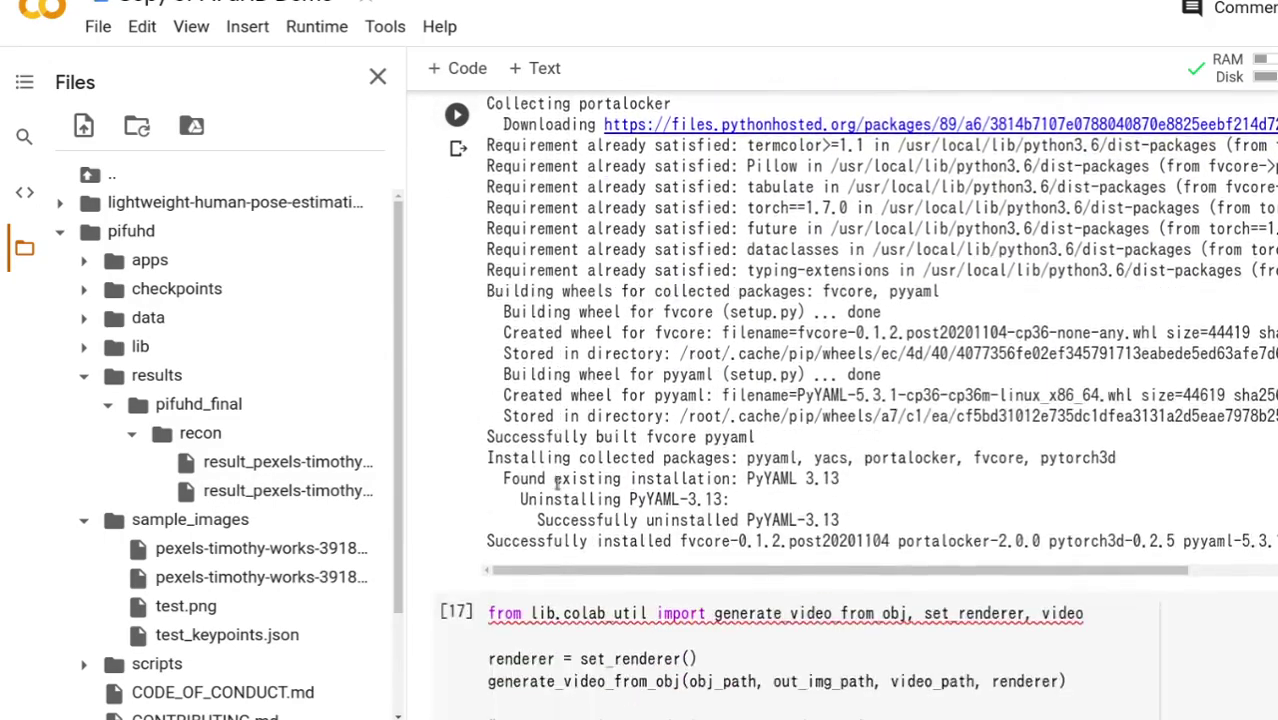
scroll(557, 483, "down", 1)
scroll(557, 483, "down", 1)
scroll(557, 480, "down", 2)
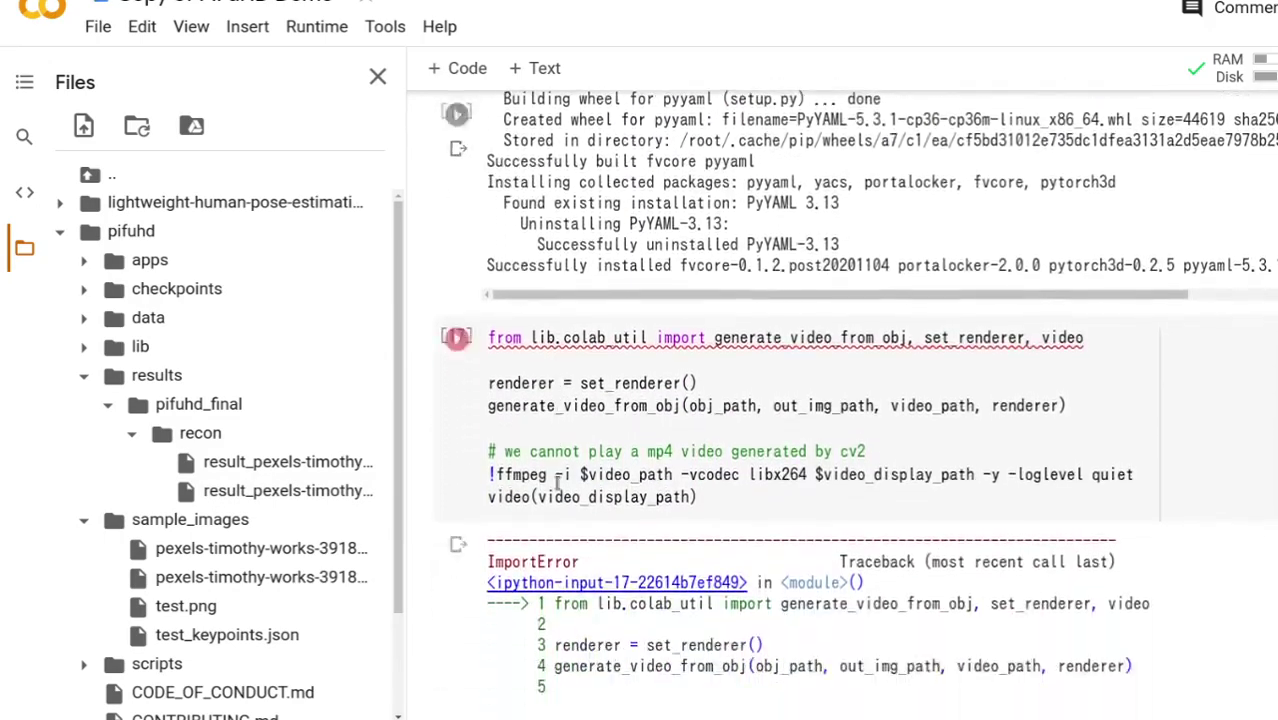
scroll(557, 482, "down", 1)
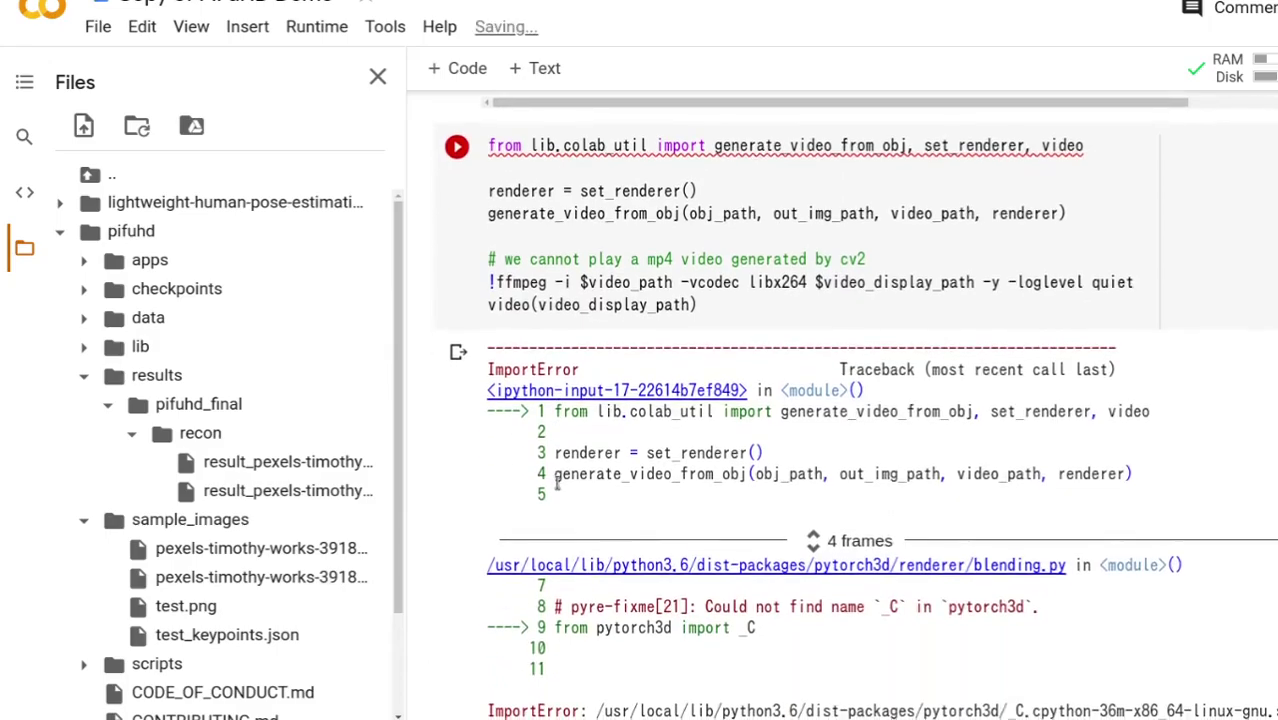
scroll(557, 483, "down", 1)
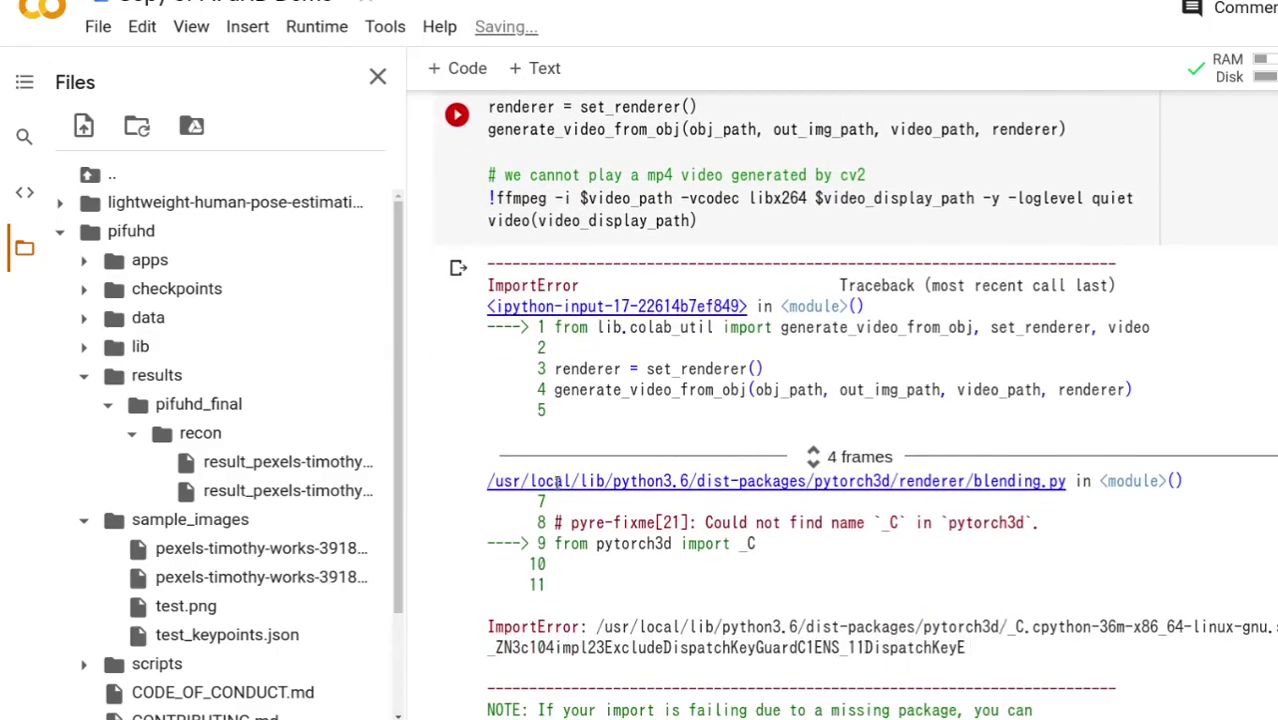
Download result_pexels-timothy-works-3918023_256.obj and .png, then open the downloaded PNG.
right_click(381, 470)
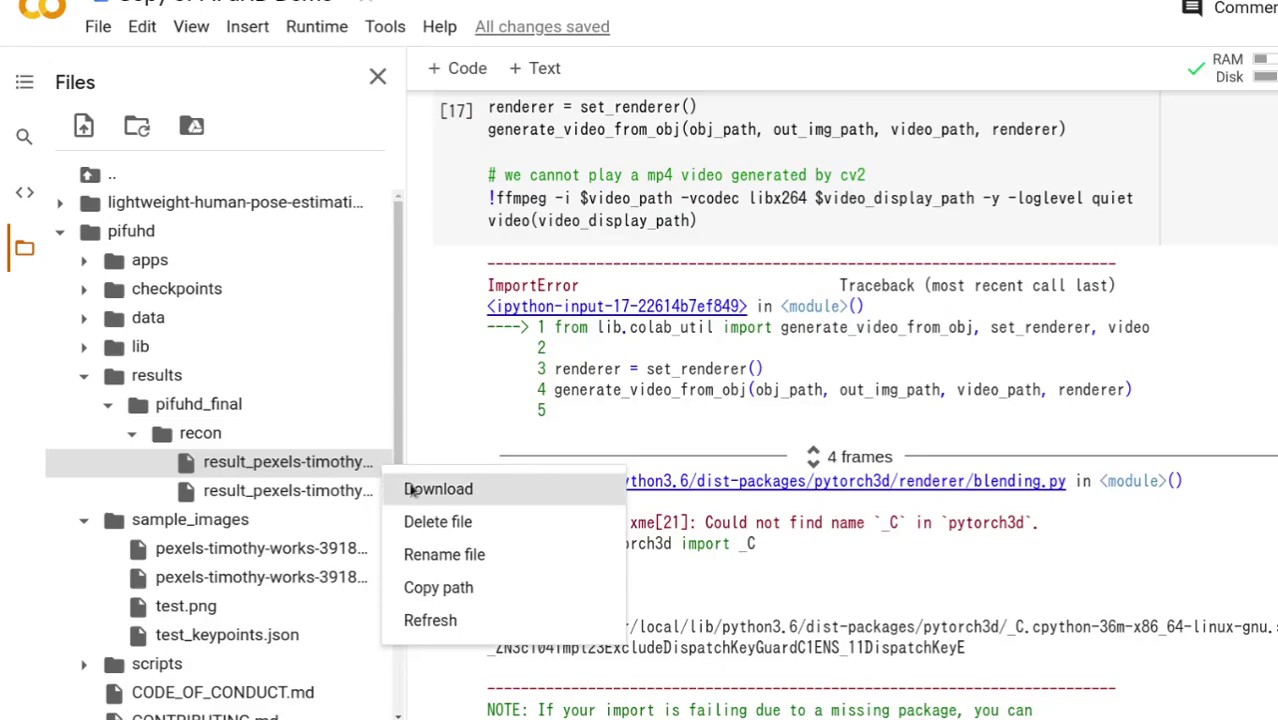
left_click(412, 489)
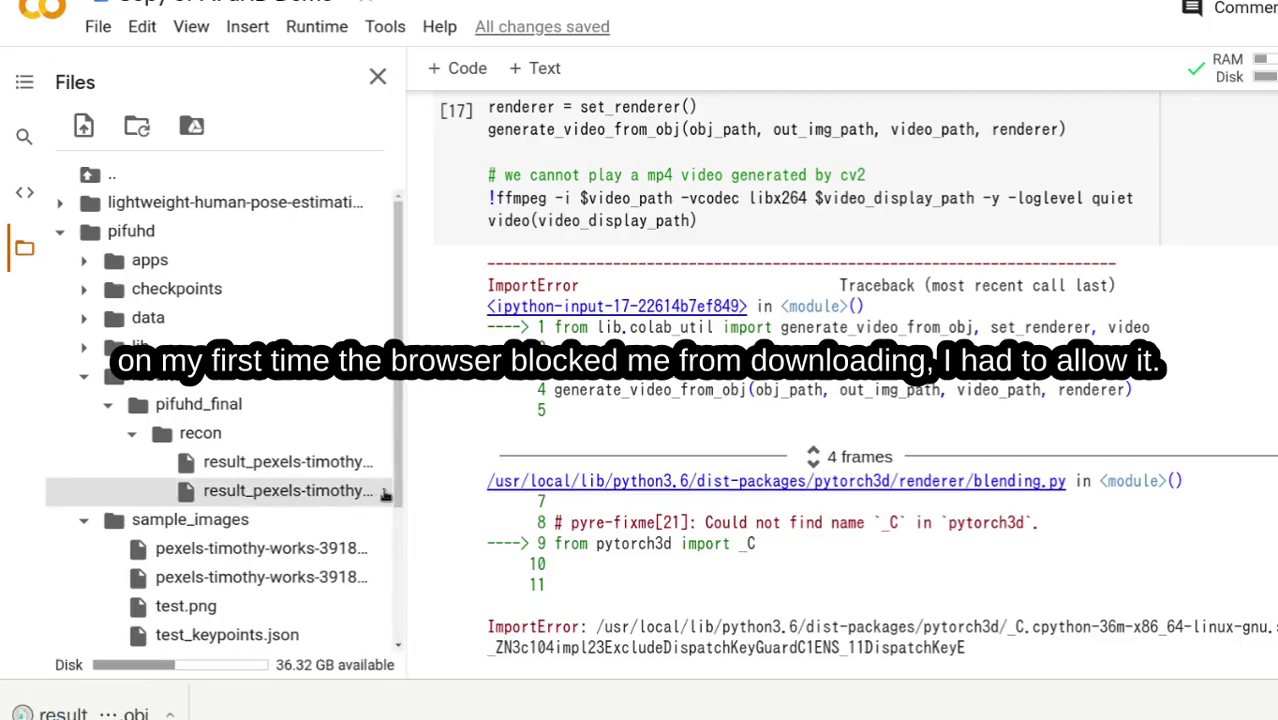
left_click(385, 491)
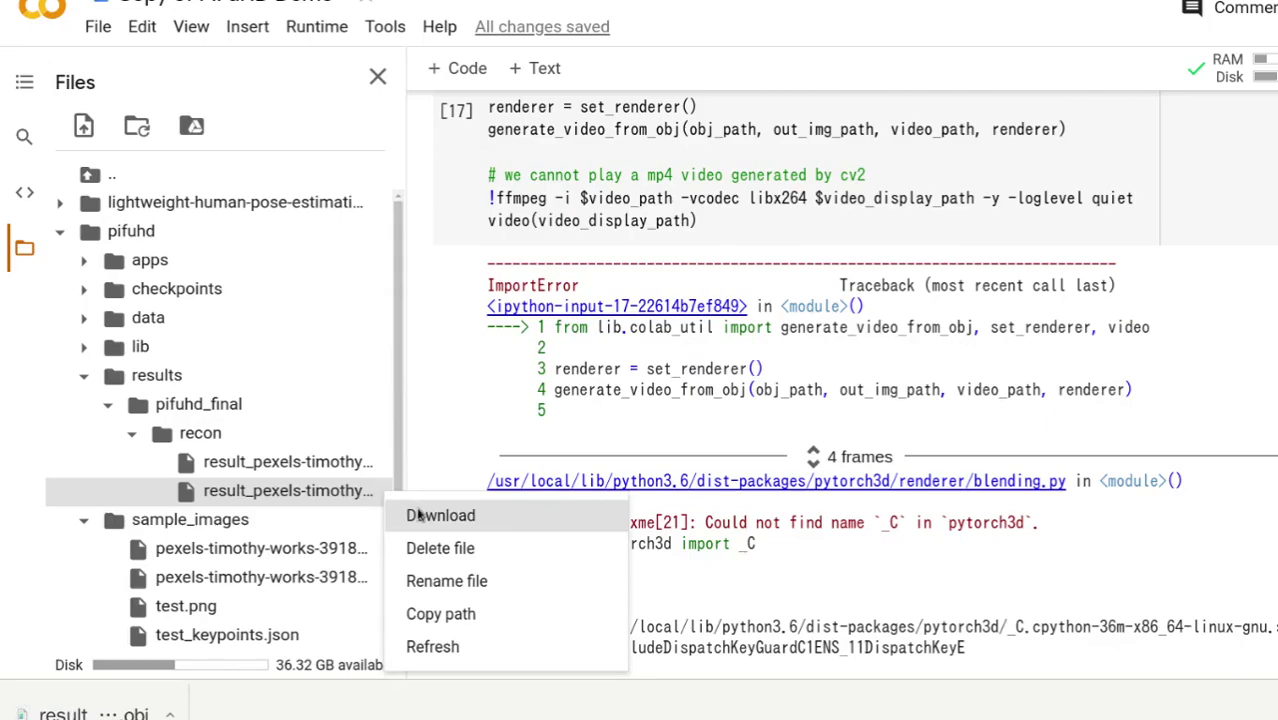
left_click(419, 515)
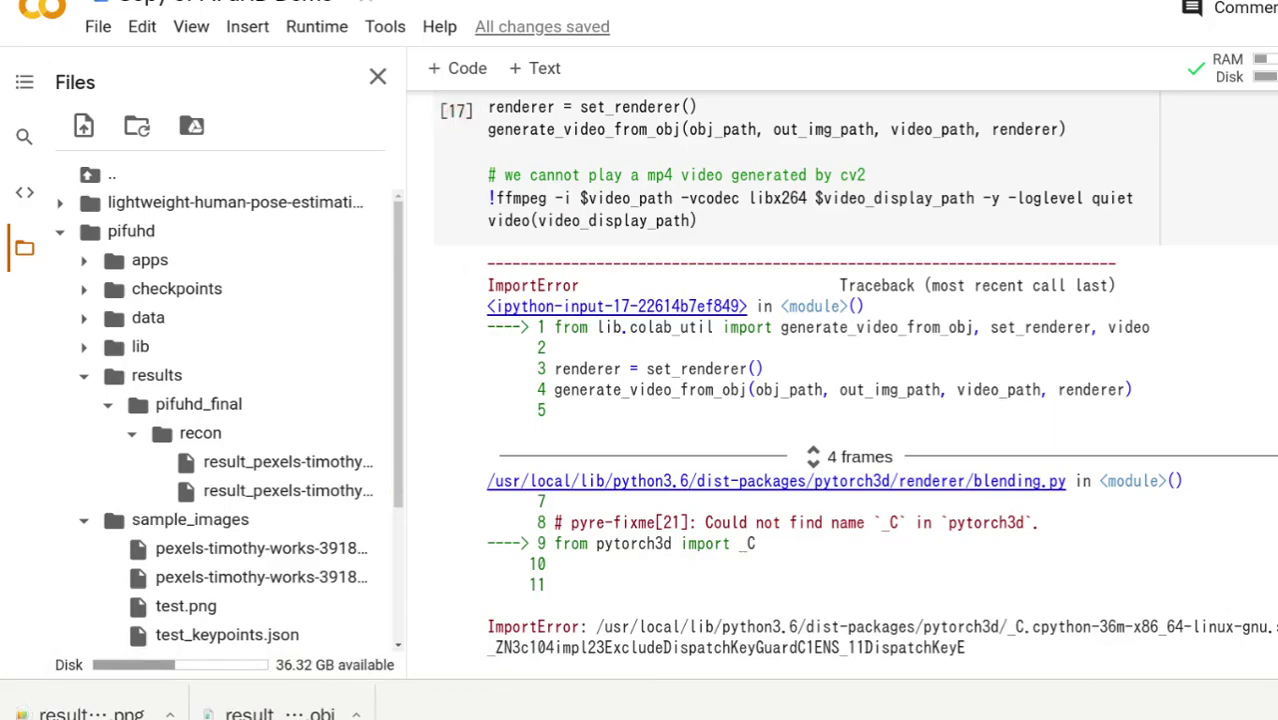
left_click(95, 712)
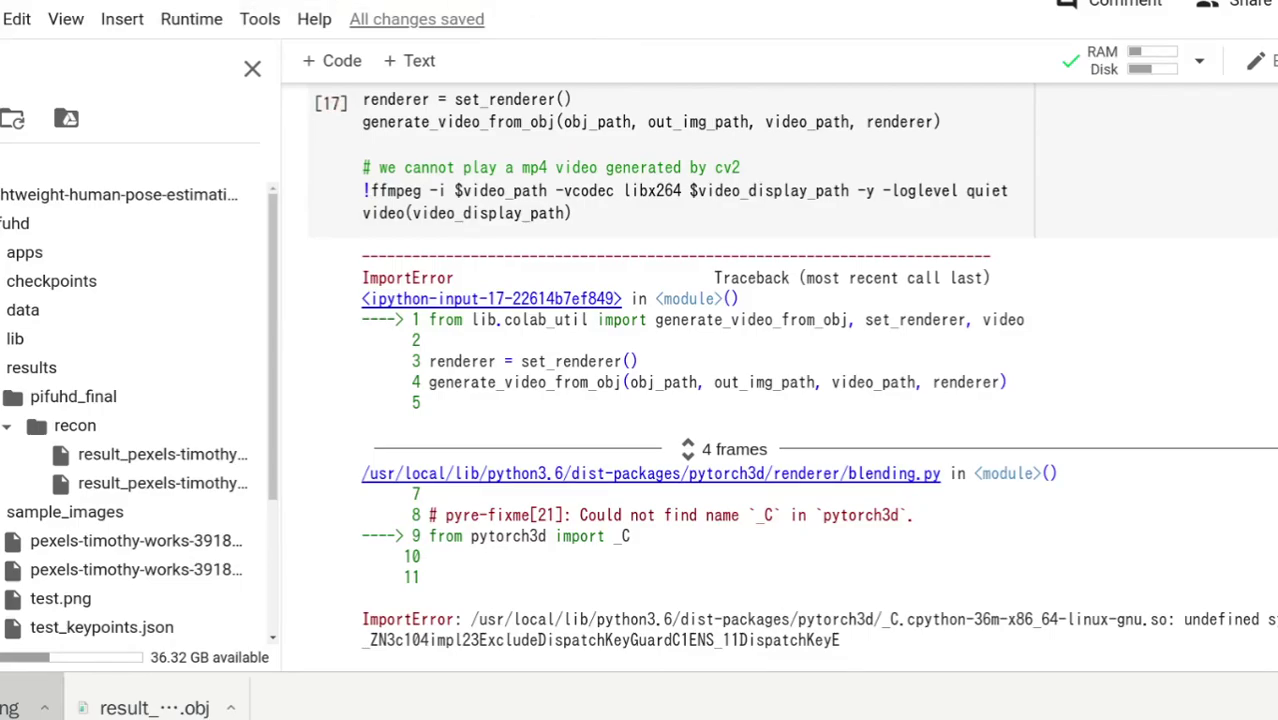
Open 3dviewer.net in a new tab and load result_pexels-timothy-works-3918023_256.obj from Downloads.
key("ctrl+t")
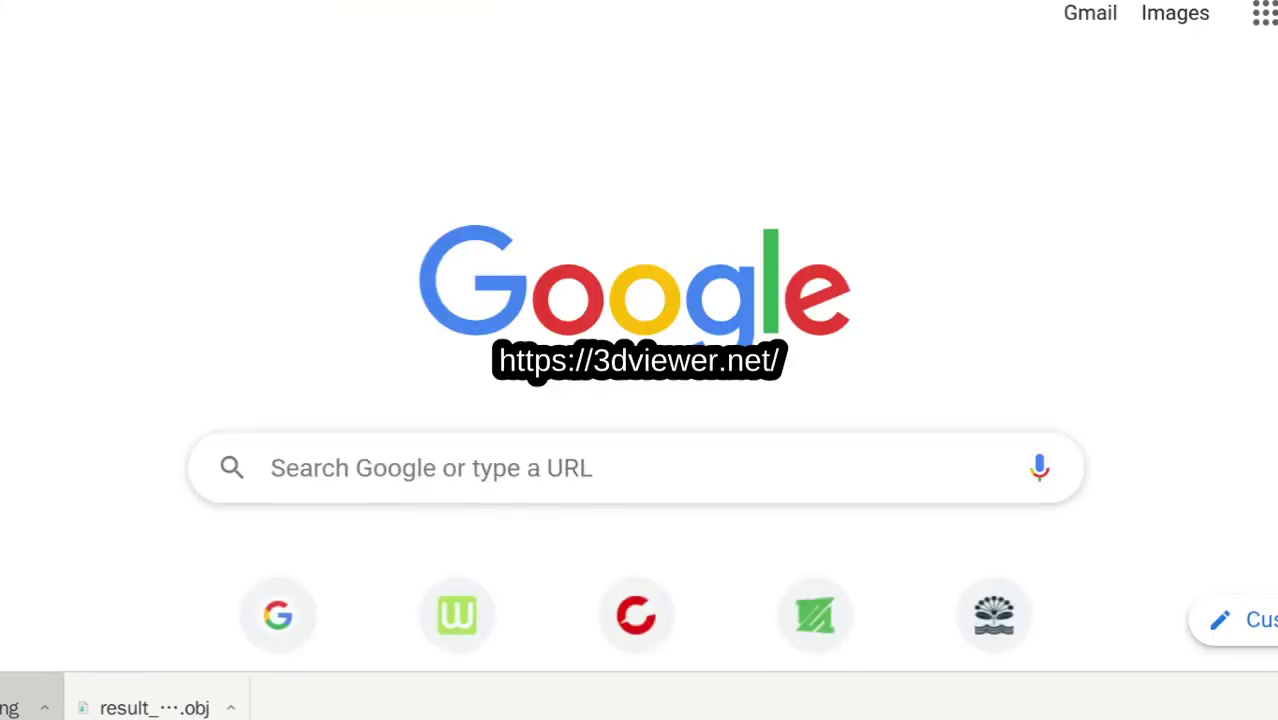
key("Return")
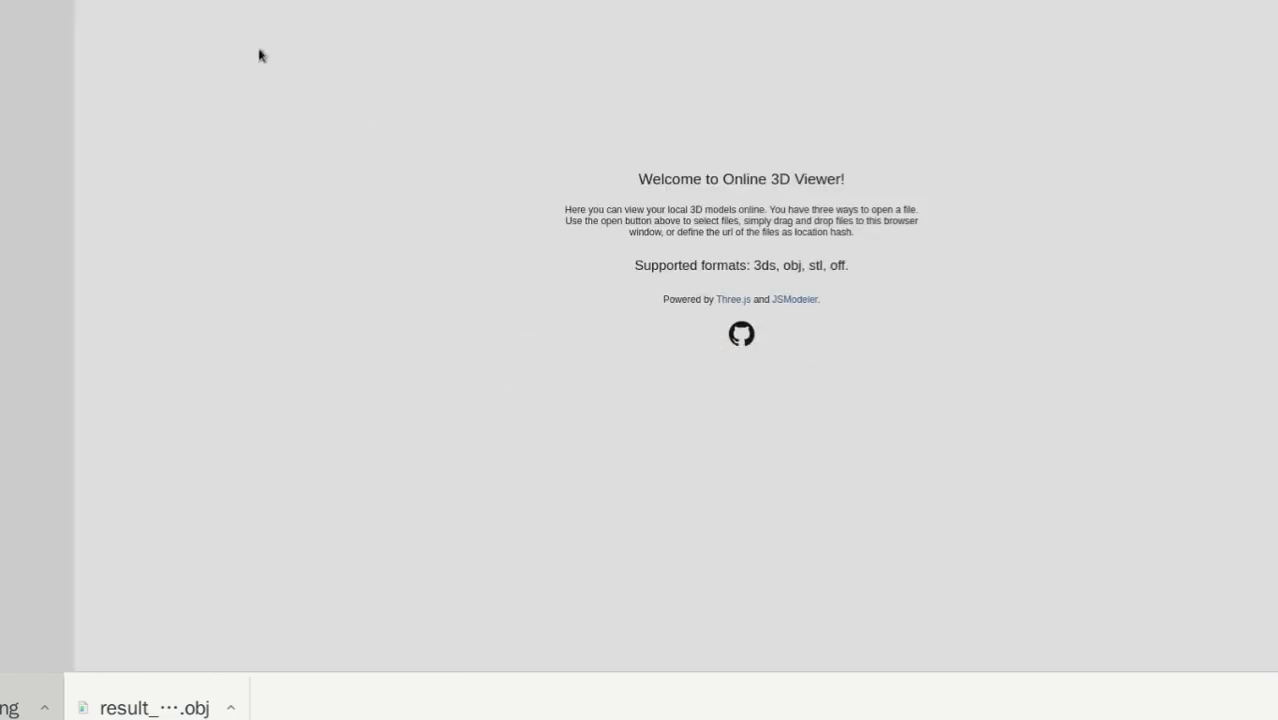
left_click(110, 19)
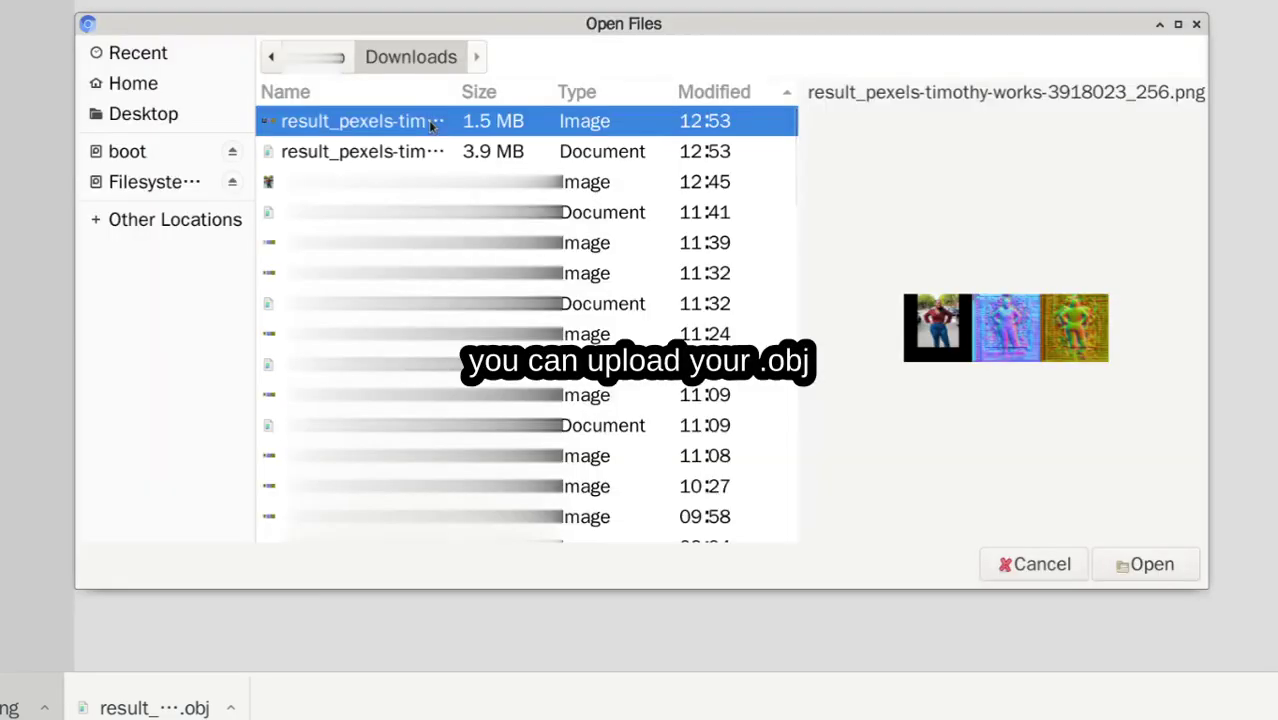
left_click(422, 151)
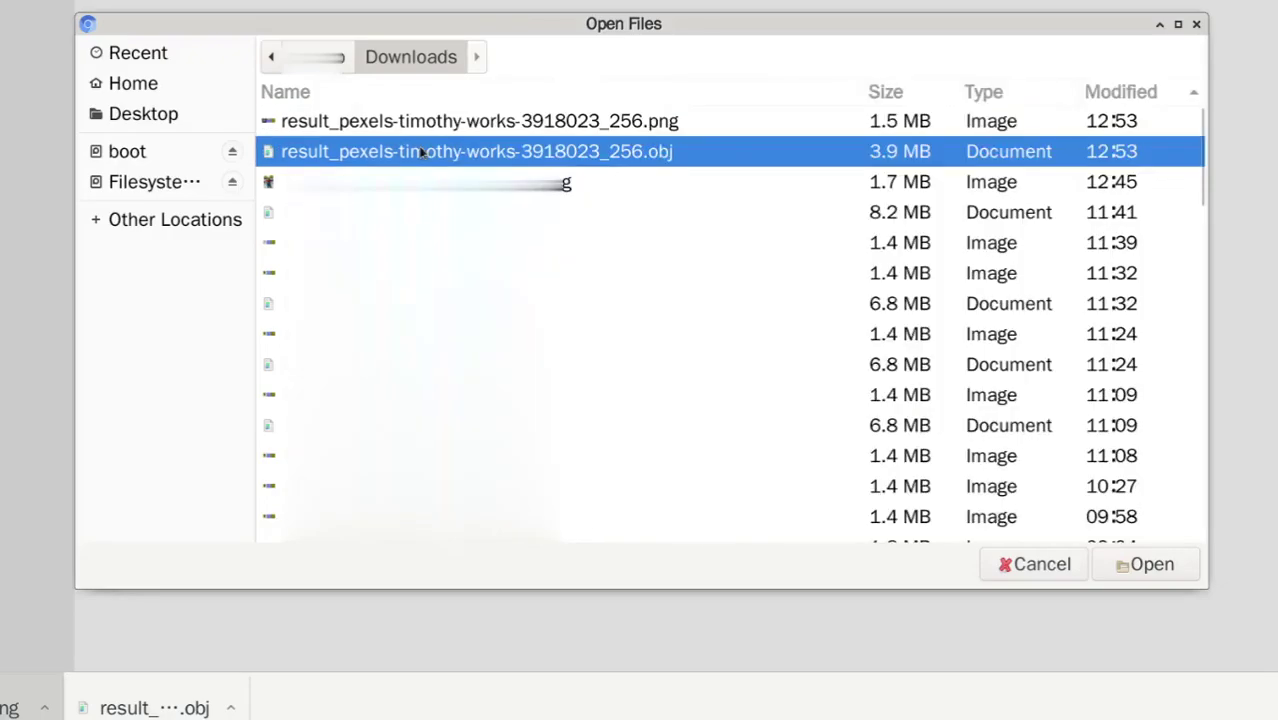
double_click(422, 151)
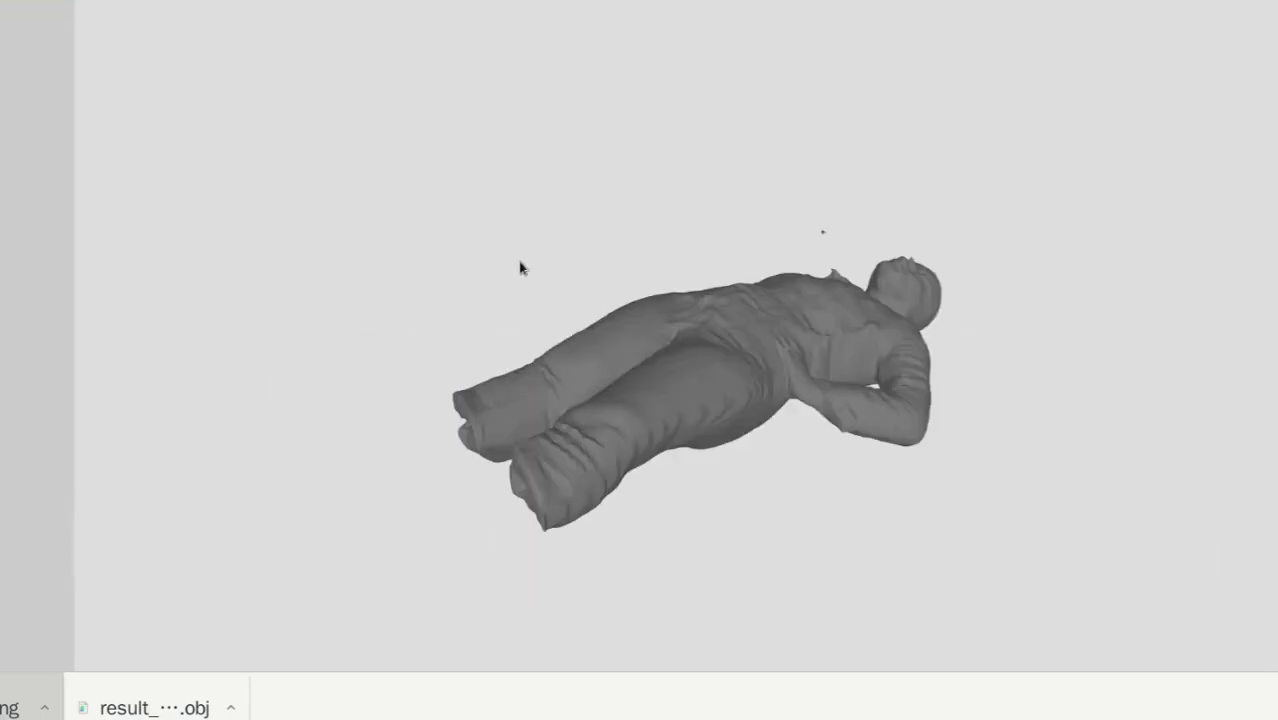
Orbit the mesh upright, then inspect it in profile and from the front.
left_click_drag(519, 265, 594, 409)
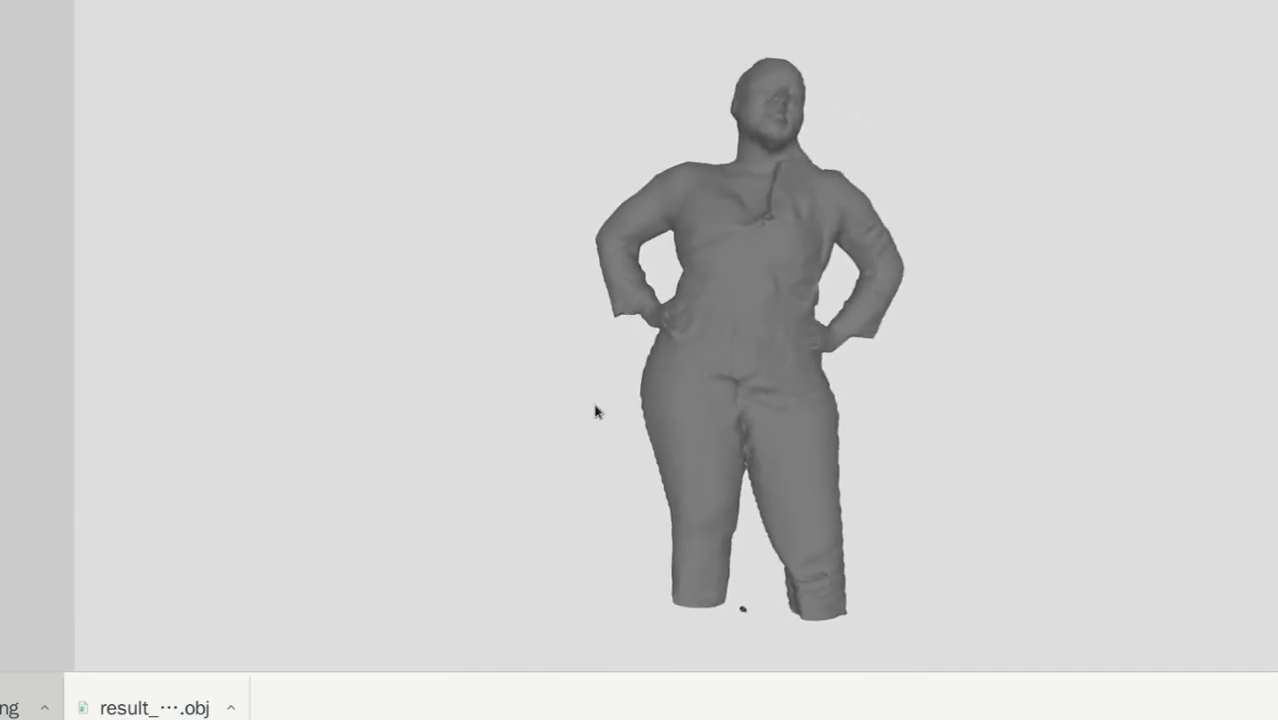
left_click_drag(797, 379, 797, 369)
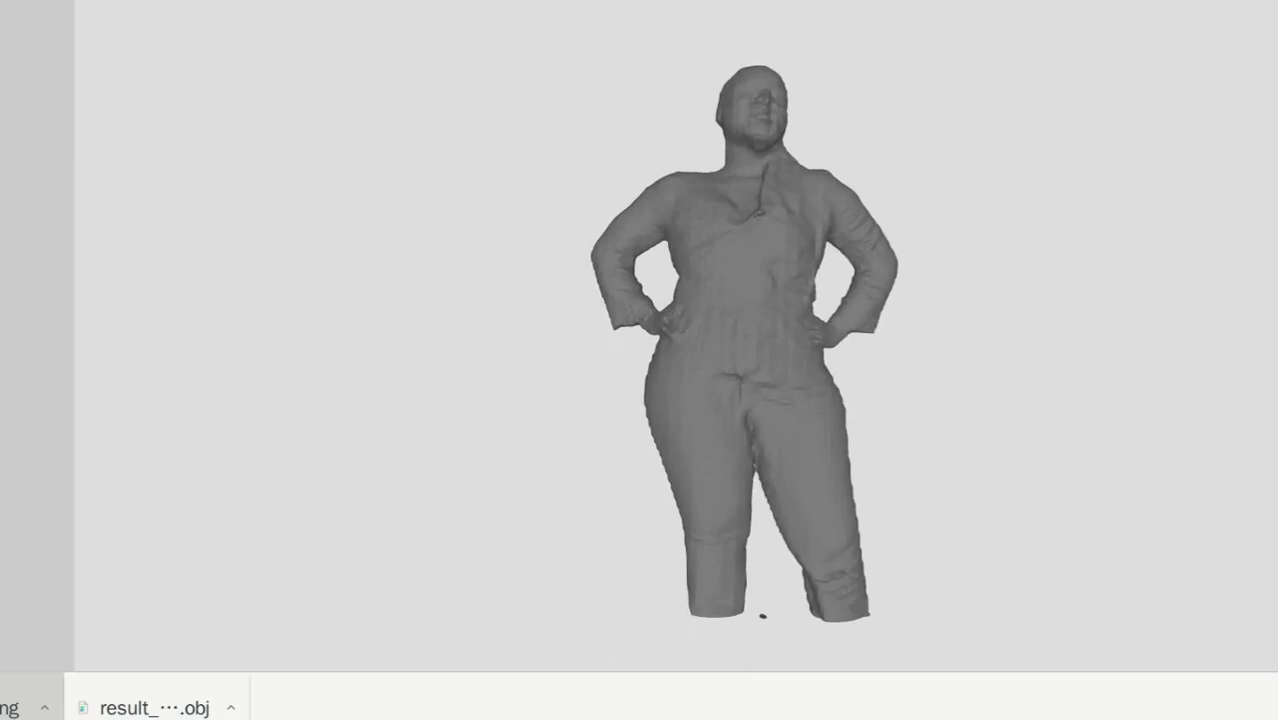
mouse_move(763, 616)
left_mouse_down()
mouse_move(653, 428)
mouse_move(651, 234)
left_mouse_up()
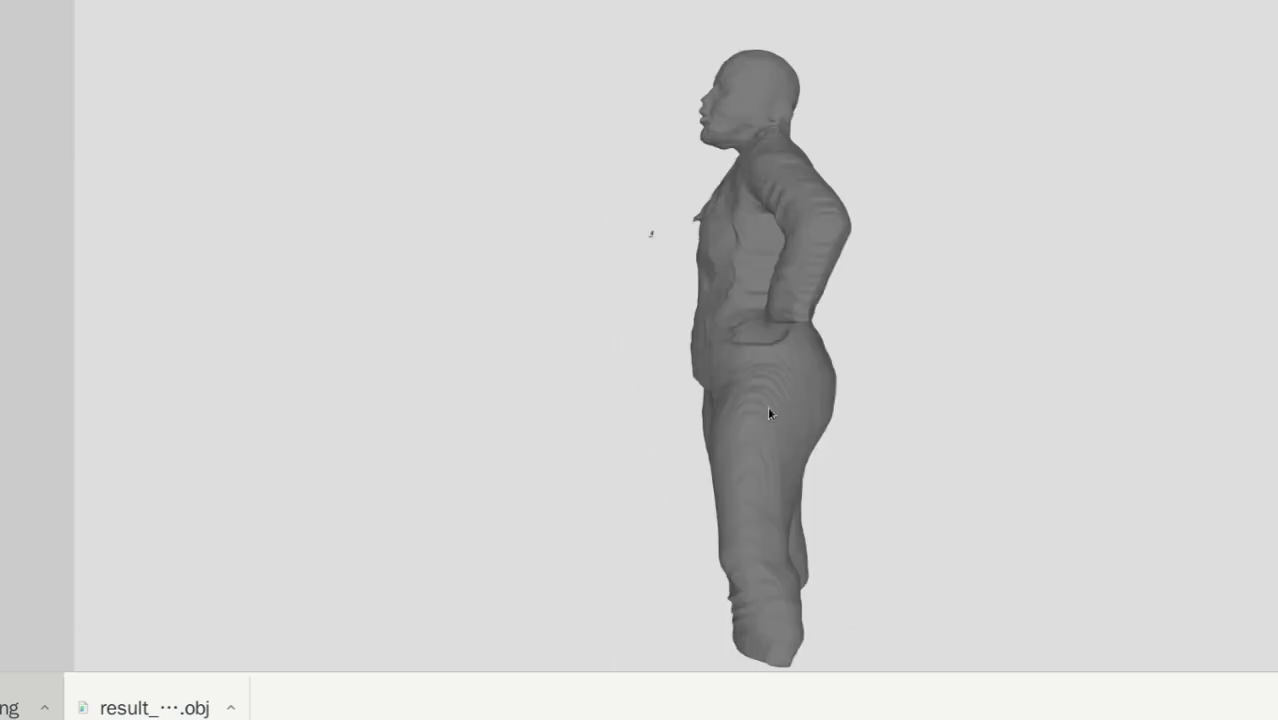
mouse_move(768, 412)
left_mouse_down()
mouse_move(958, 406)
mouse_move(501, 403)
mouse_move(353, 431)
left_mouse_up()
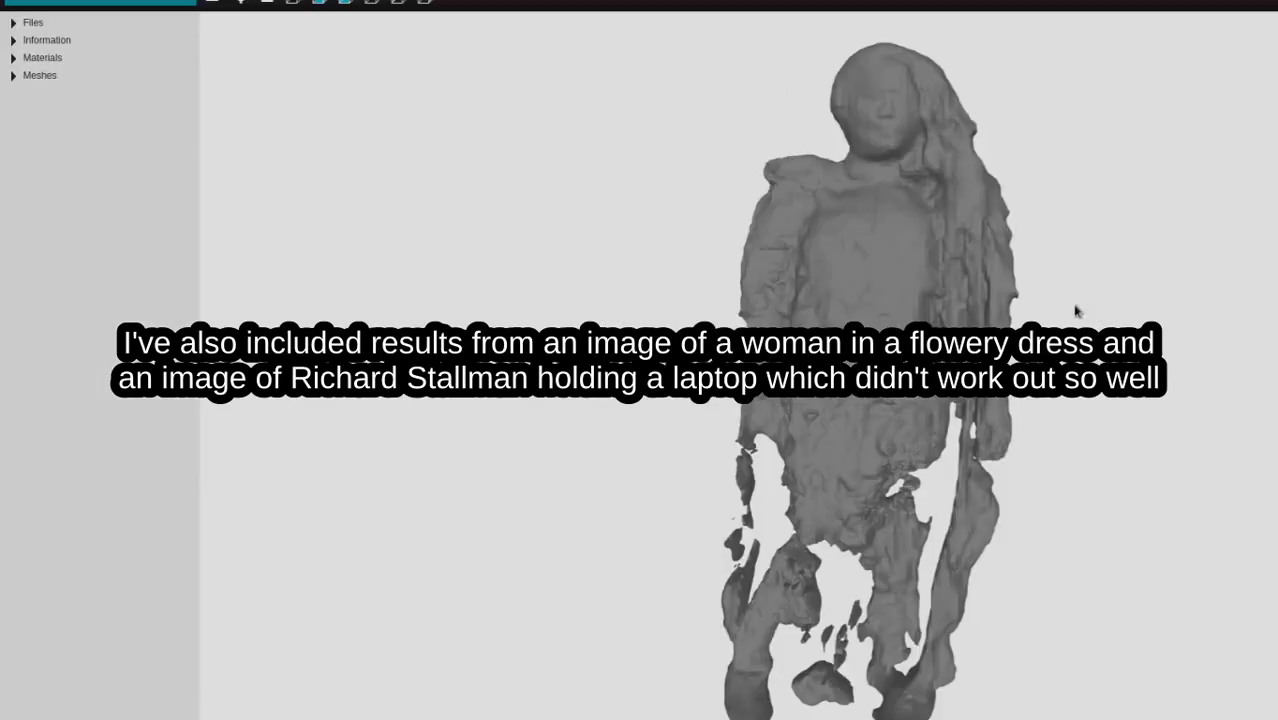
Orbit the fragmented dress reconstruction around to a side view.
mouse_move(997, 311)
left_mouse_down()
mouse_move(860, 315)
mouse_move(695, 346)
mouse_move(797, 349)
mouse_move(1014, 296)
mouse_move(1028, 343)
mouse_move(994, 314)
left_mouse_up()
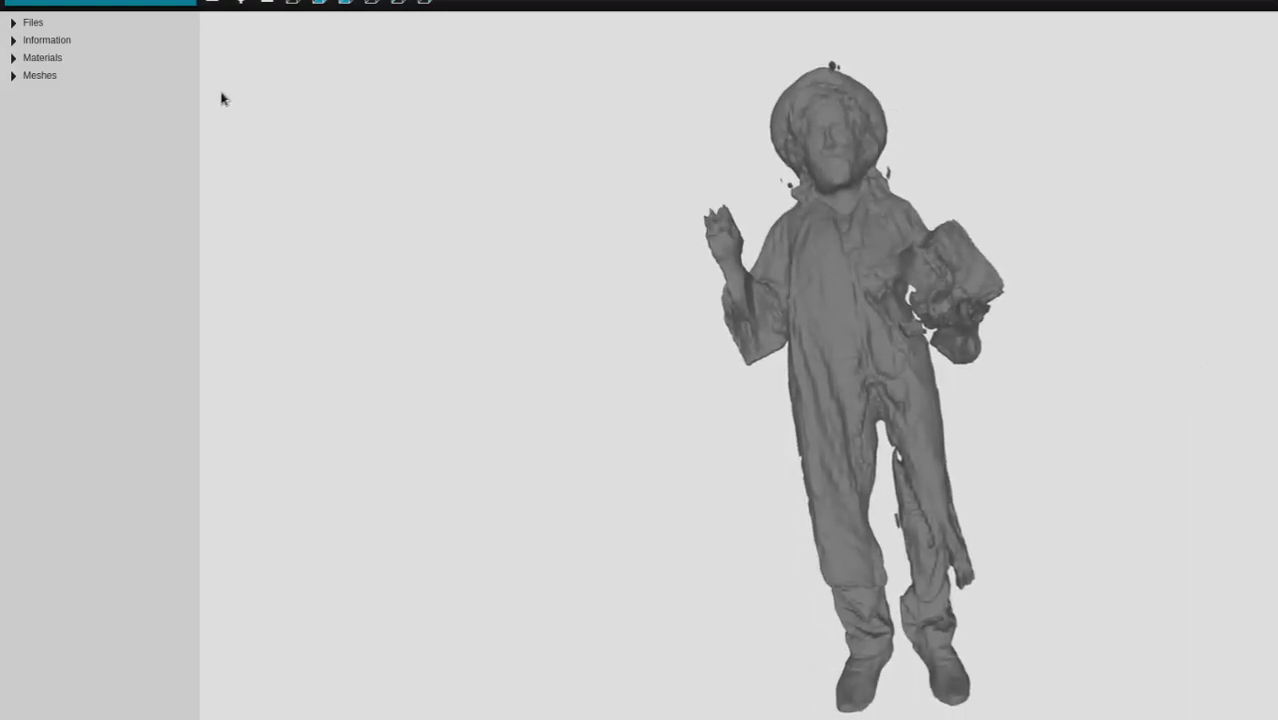
left_click(347, 4)
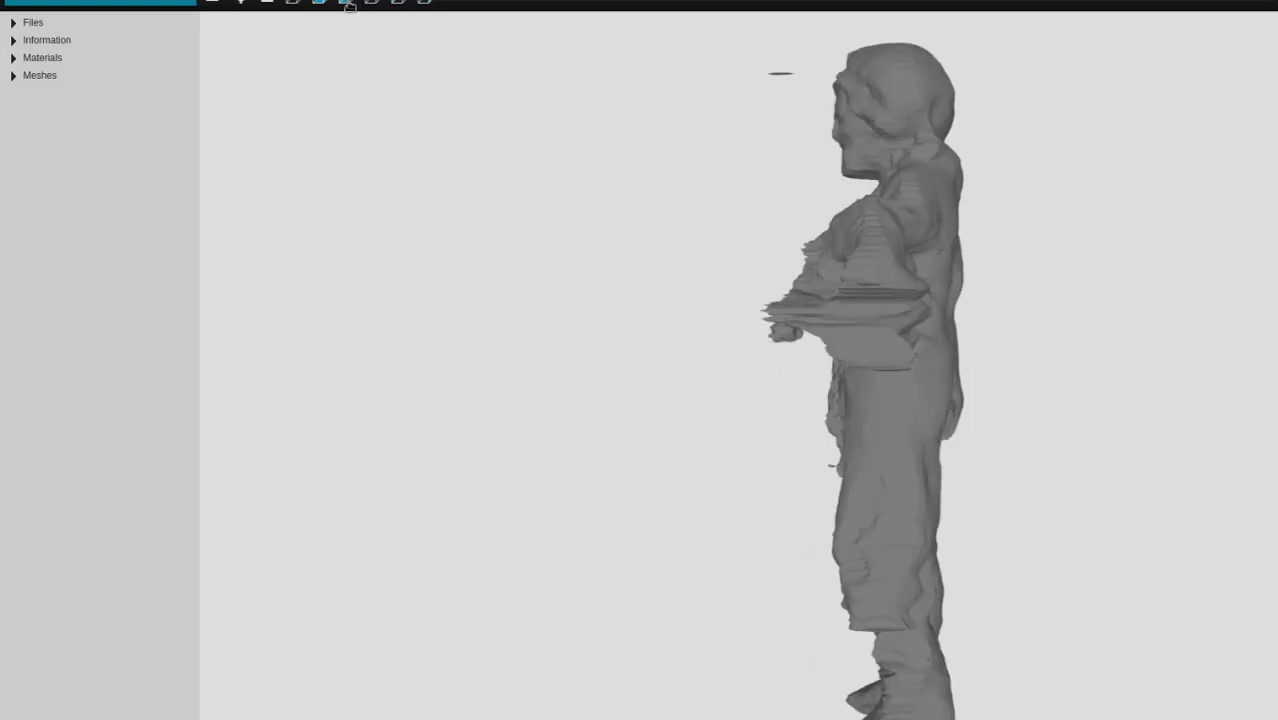
left_click_drag(869, 247, 698, 258)
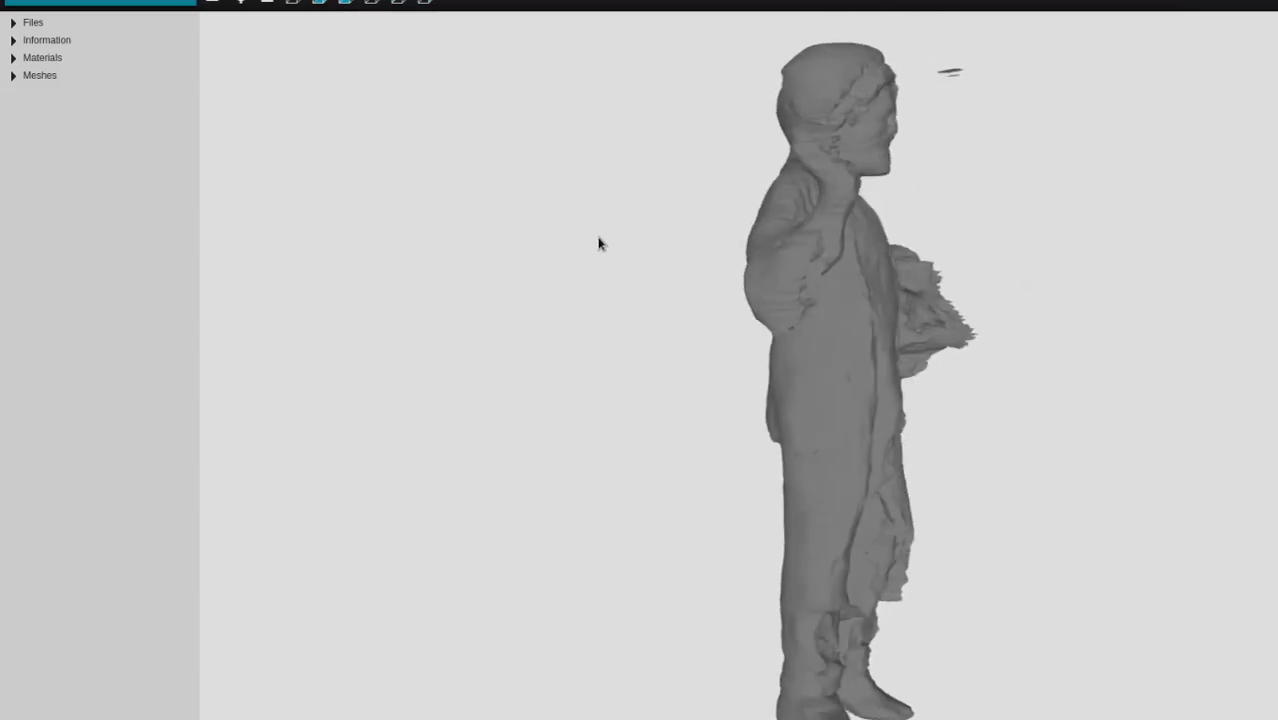
mouse_move(698, 258)
left_mouse_down()
mouse_move(457, 237)
mouse_move(500, 263)
mouse_move(770, 292)
left_mouse_up()
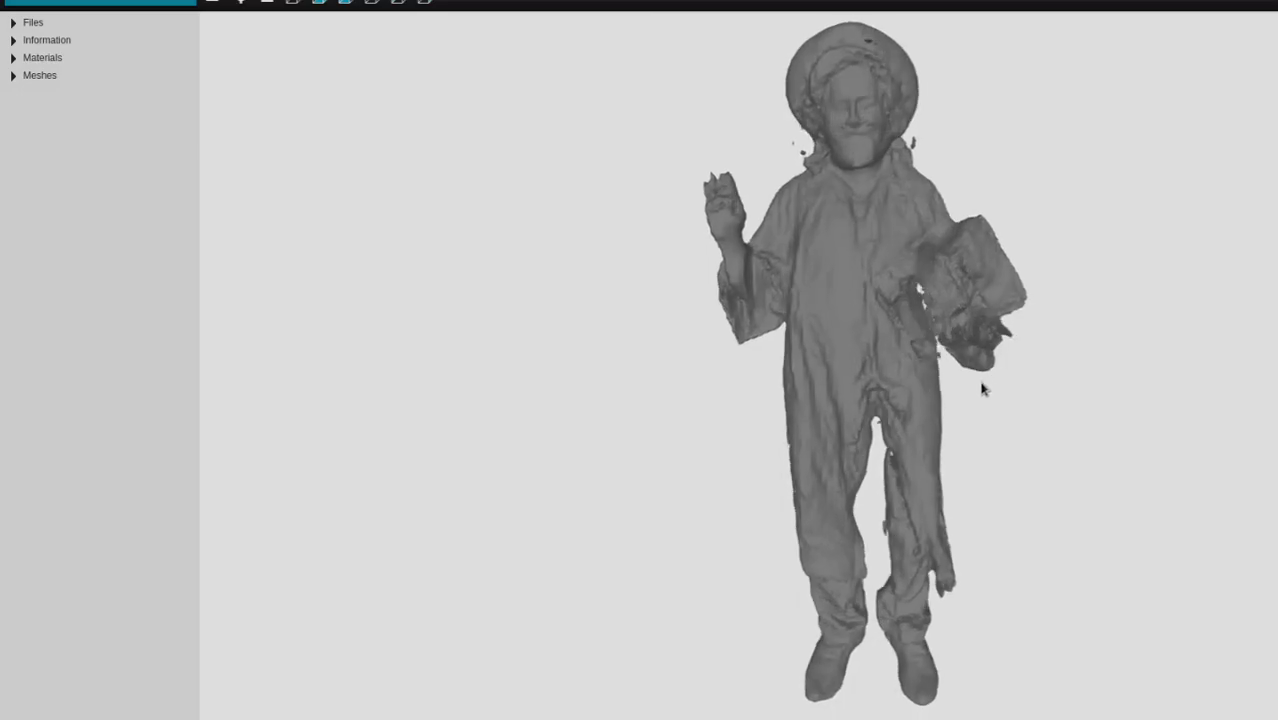
left_click_drag(982, 389, 644, 349)
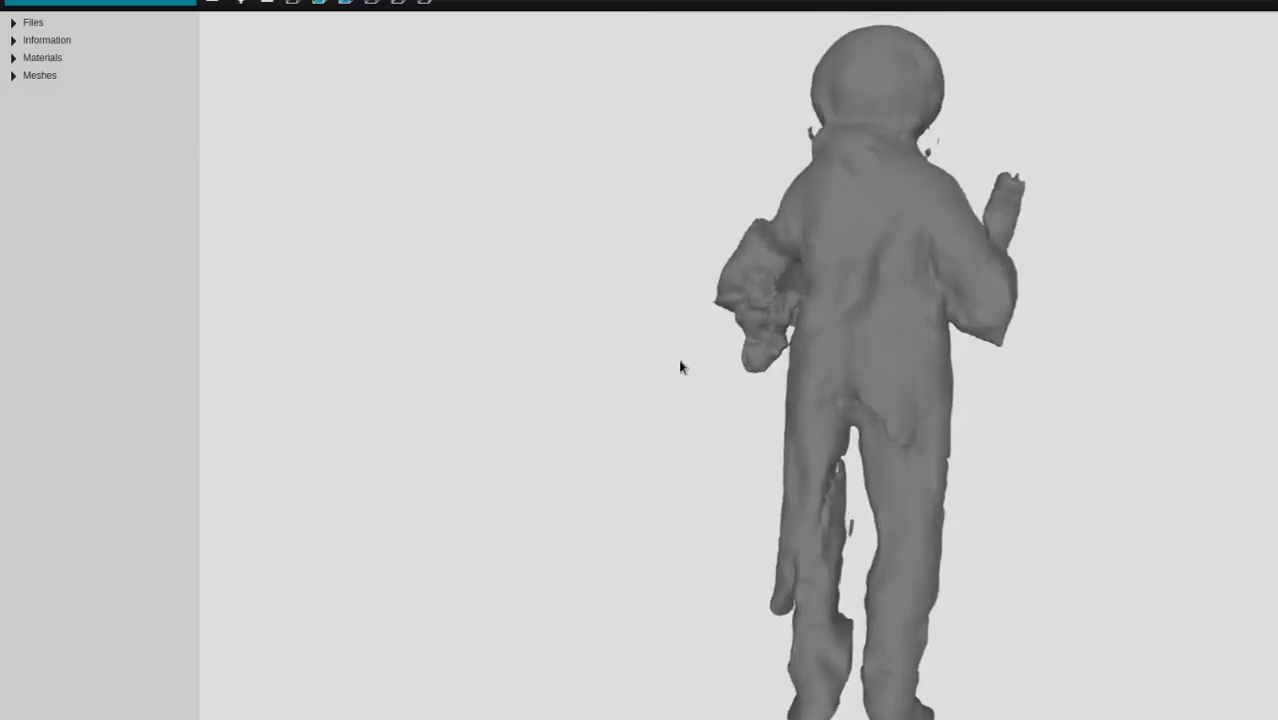
left_click_drag(680, 367, 408, 340)
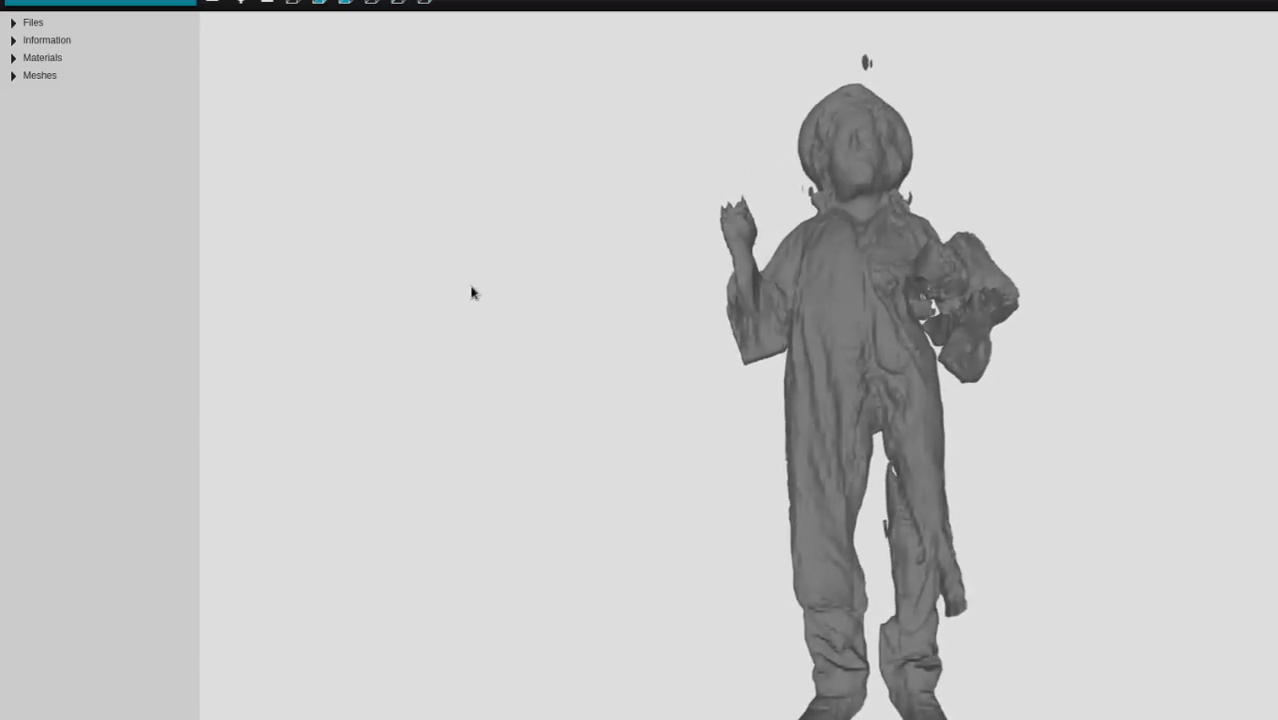